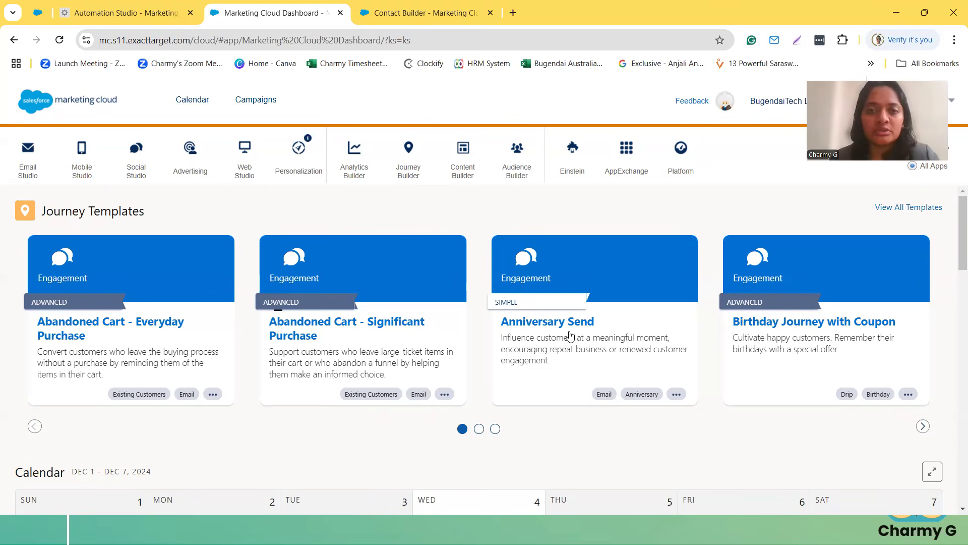
# View the Automation Studio overview of automations, and open Query Studio from the AppExchange apps.
pyautogui.moveTo(401, 183)
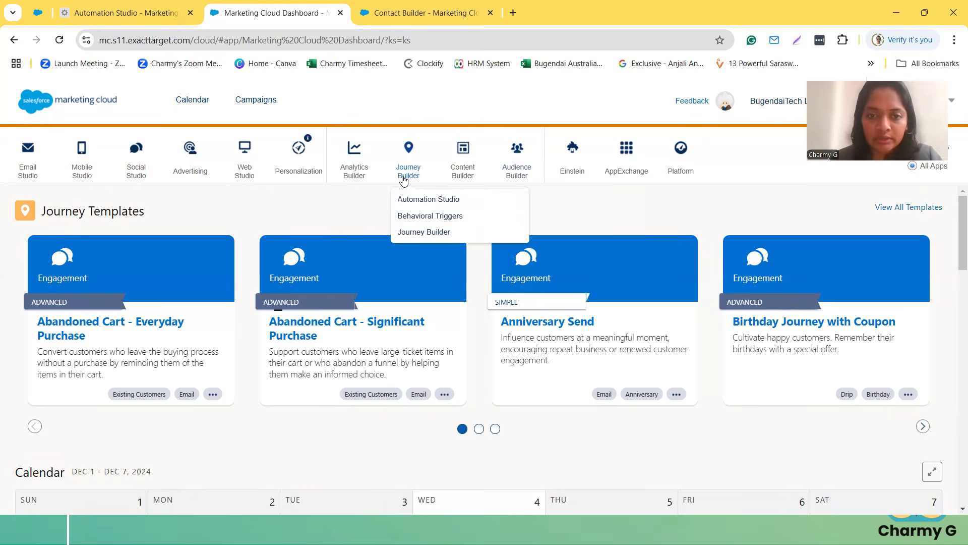
pyautogui.click(421, 202)
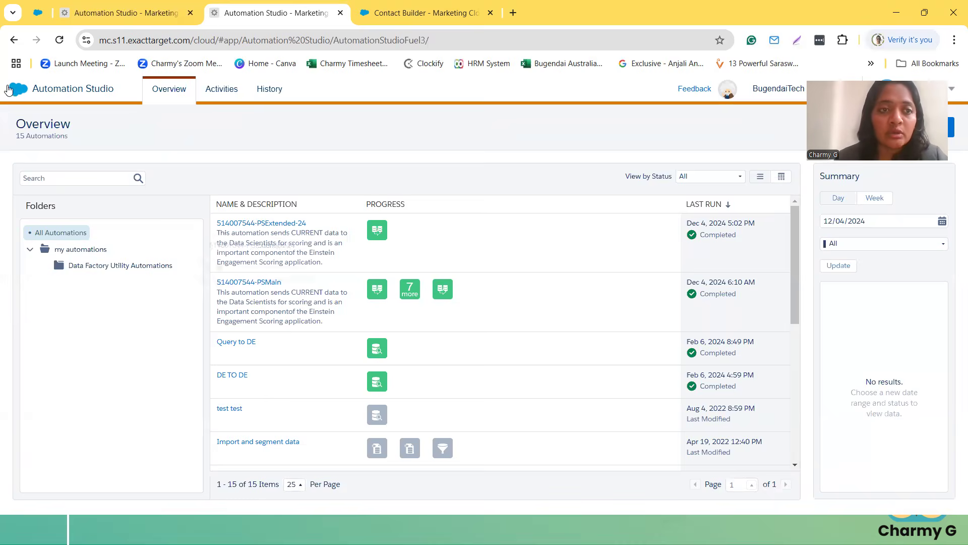
pyautogui.moveTo(12, 94)
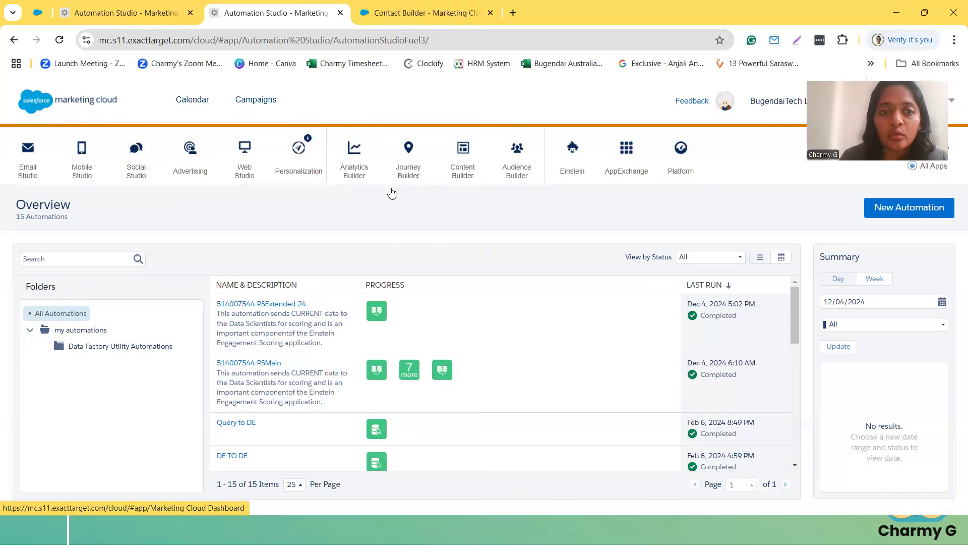
pyautogui.moveTo(622, 157)
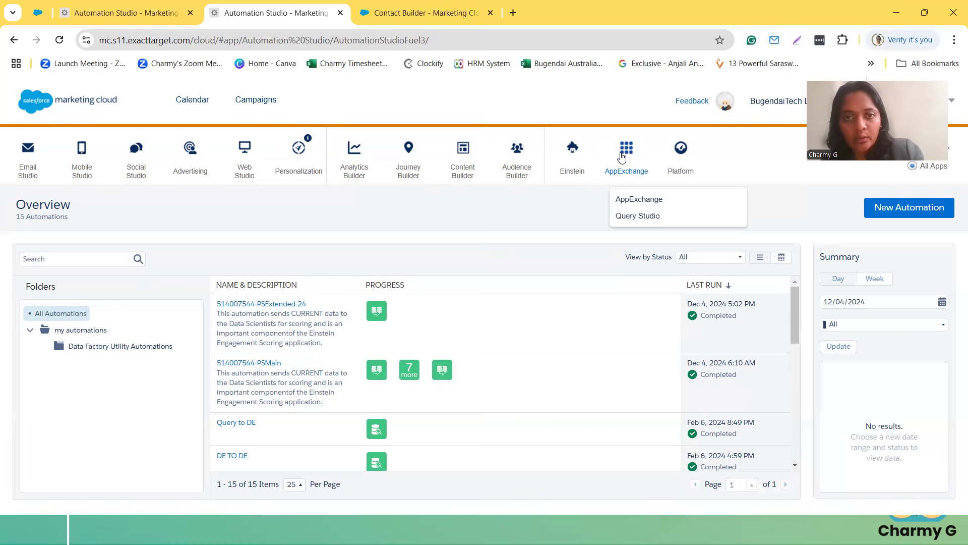
pyautogui.click(636, 219)
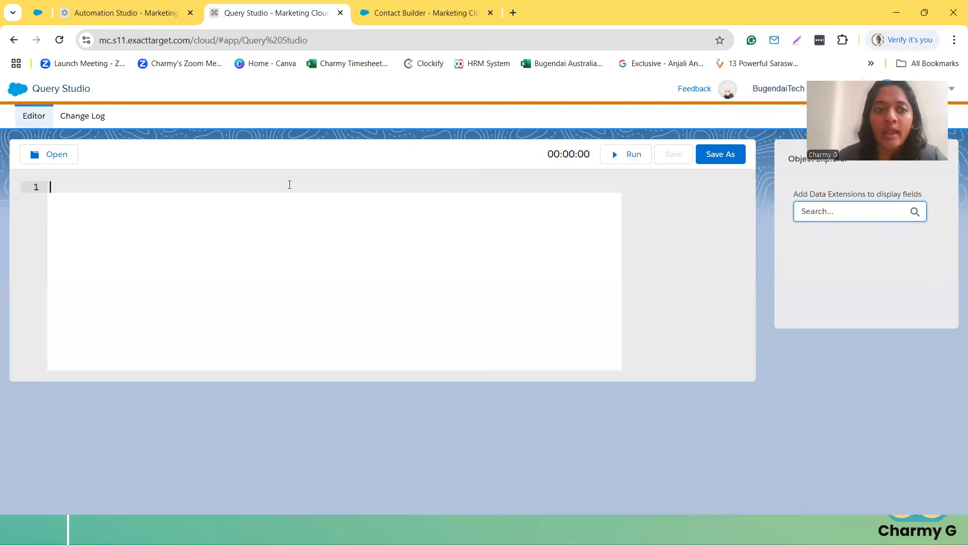
# Try to view the Data Sources and Data Extensions pages in Contact Builder, and return to Automation Studio's activities.
pyautogui.click(40, 17)
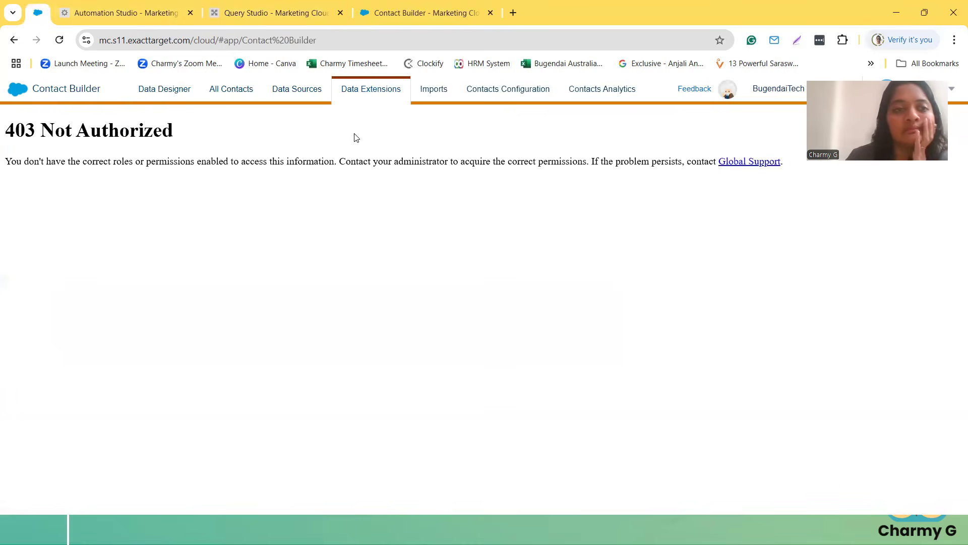
pyautogui.click(305, 94)
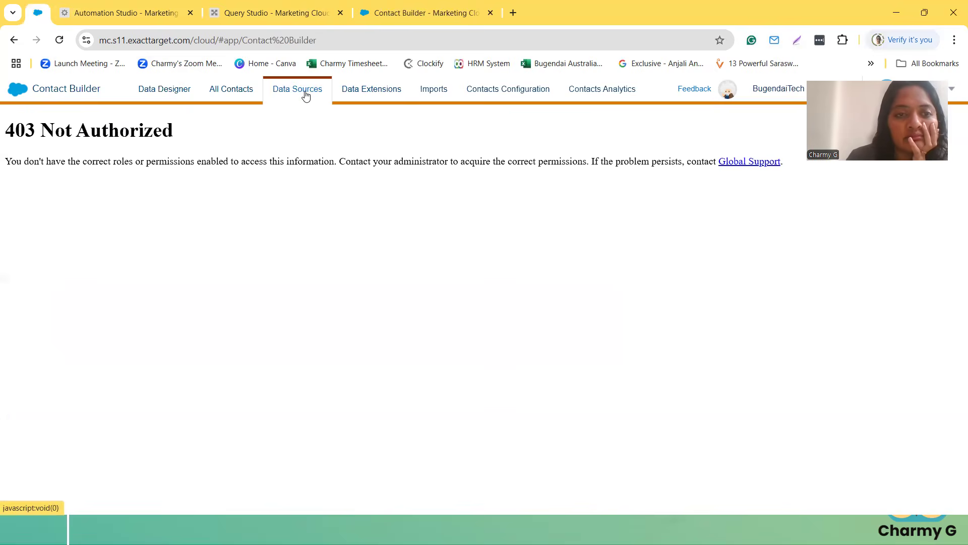
pyautogui.click(362, 94)
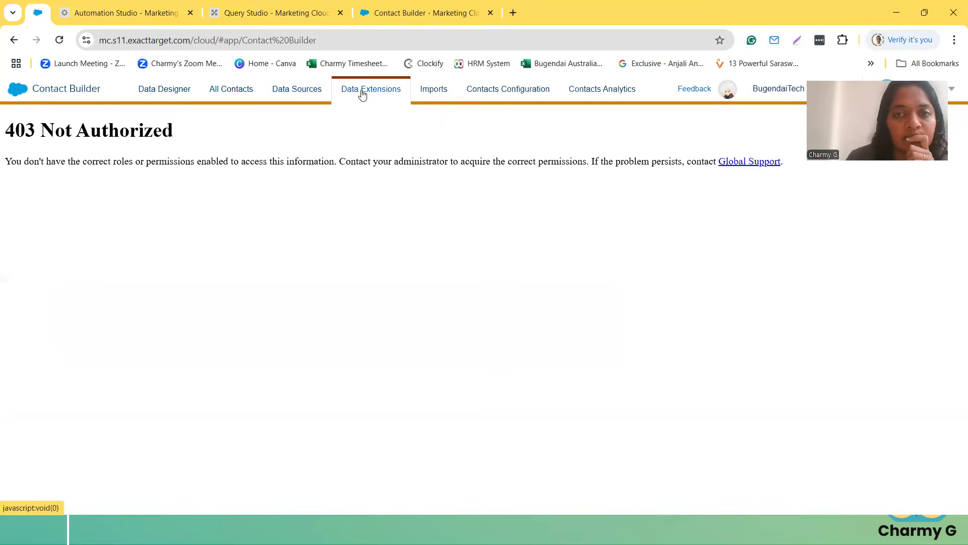
pyautogui.click(149, 14)
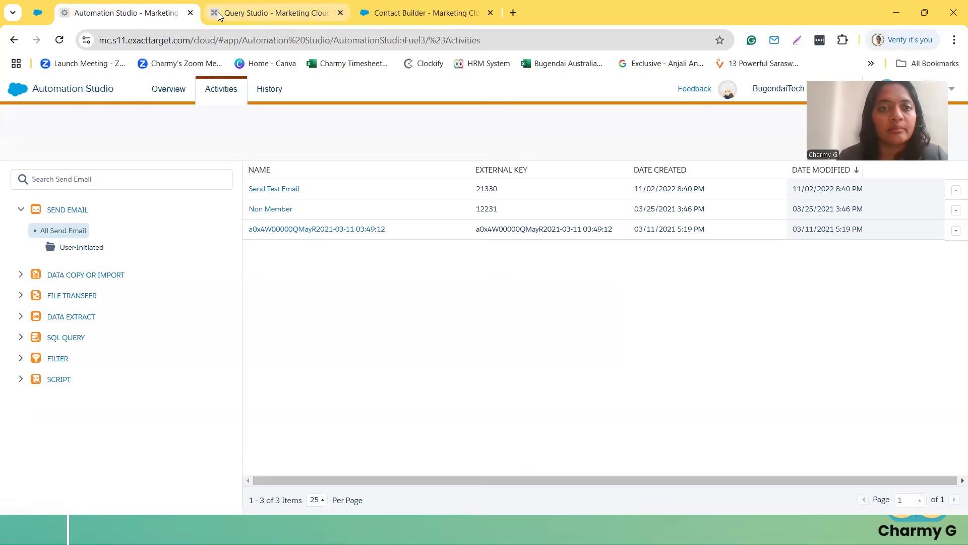
# In Query Studio, write and run a query selecting Designation, Email, Company, Name from [BT_SFMC_Email_Campaign].
pyautogui.click(211, 18)
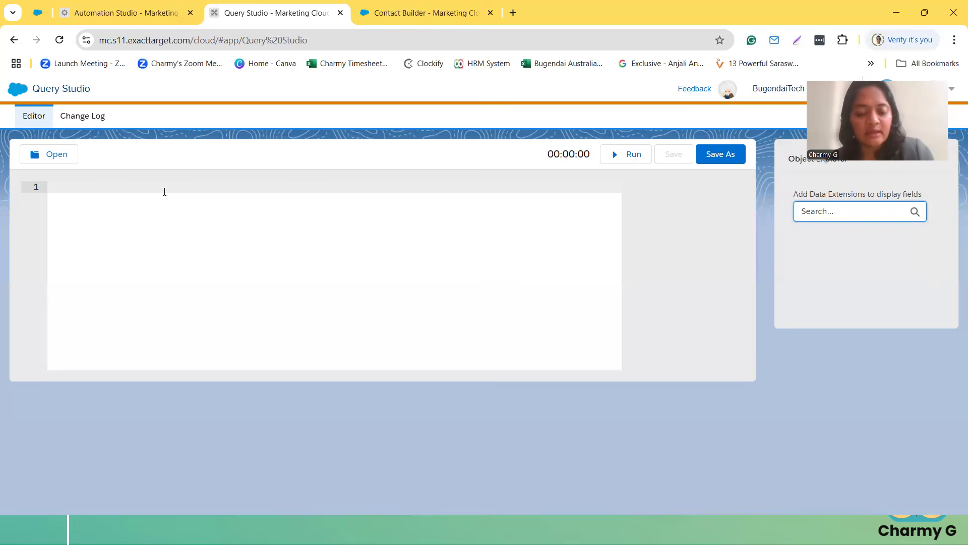
pyautogui.write('select Designation, Email, Company, Name  From [BT_SFMC_Email_Campaign]')
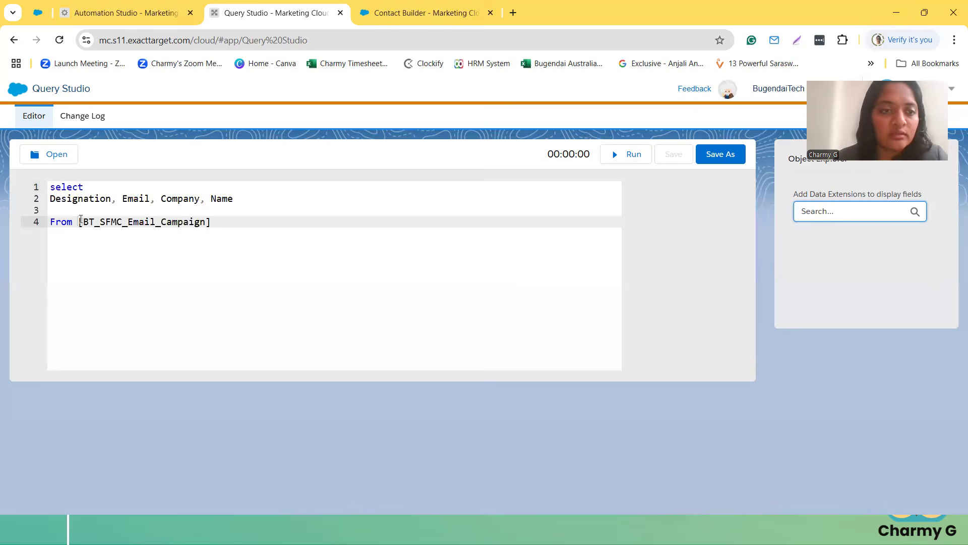
pyautogui.moveTo(79, 222); pyautogui.dragTo(213, 221)
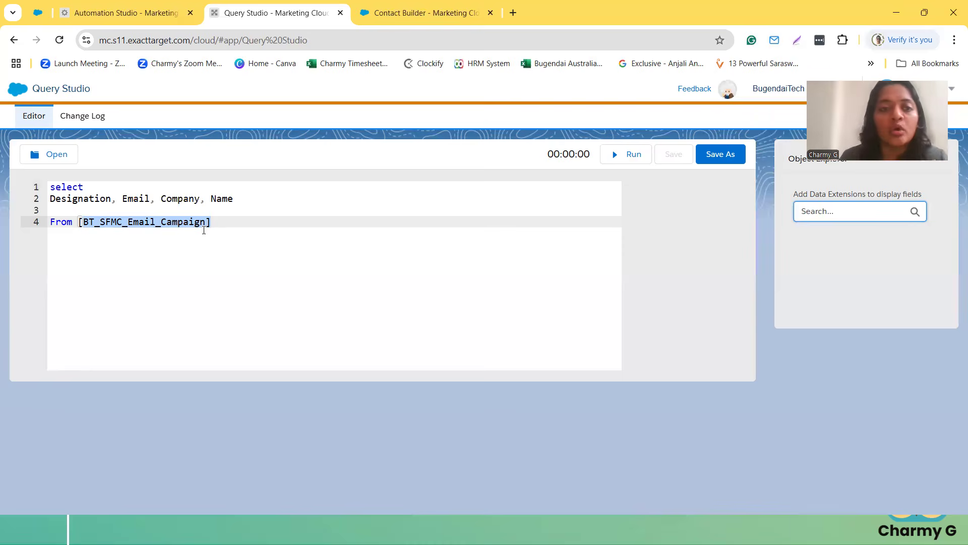
pyautogui.click(625, 153)
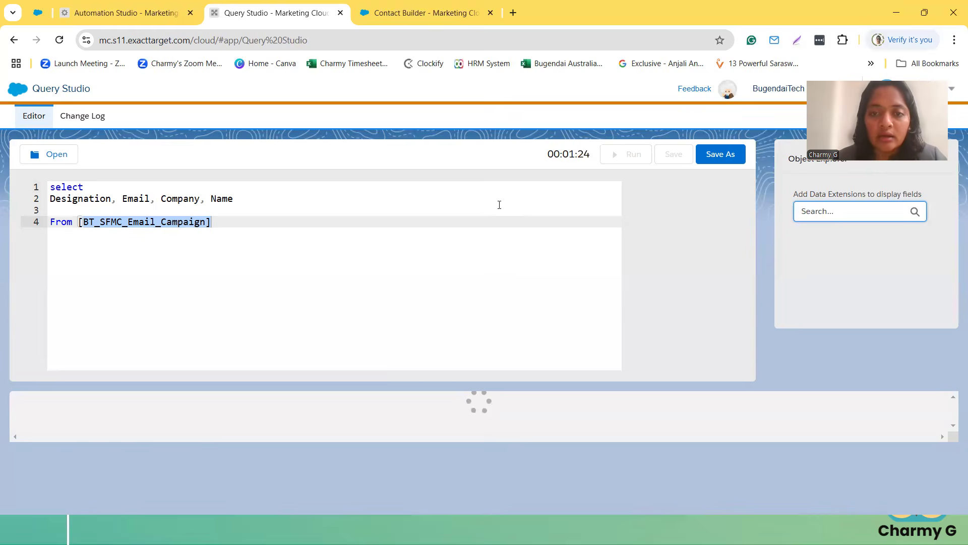
# Switch to Automation Studio, show the SQL Query activities, and start creating a new activity of type SQL Query.
pyautogui.click(119, 16)
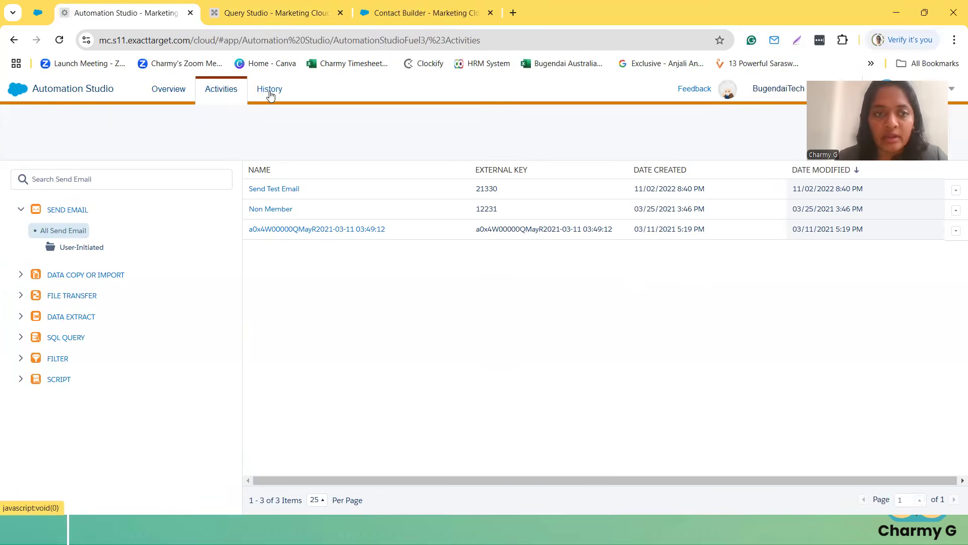
pyautogui.click(66, 336)
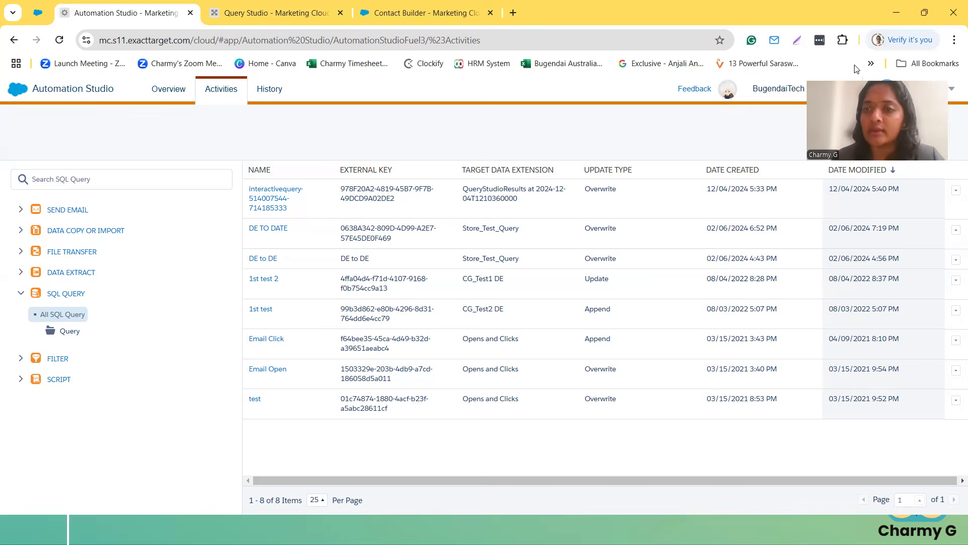
pyautogui.click(908, 135)
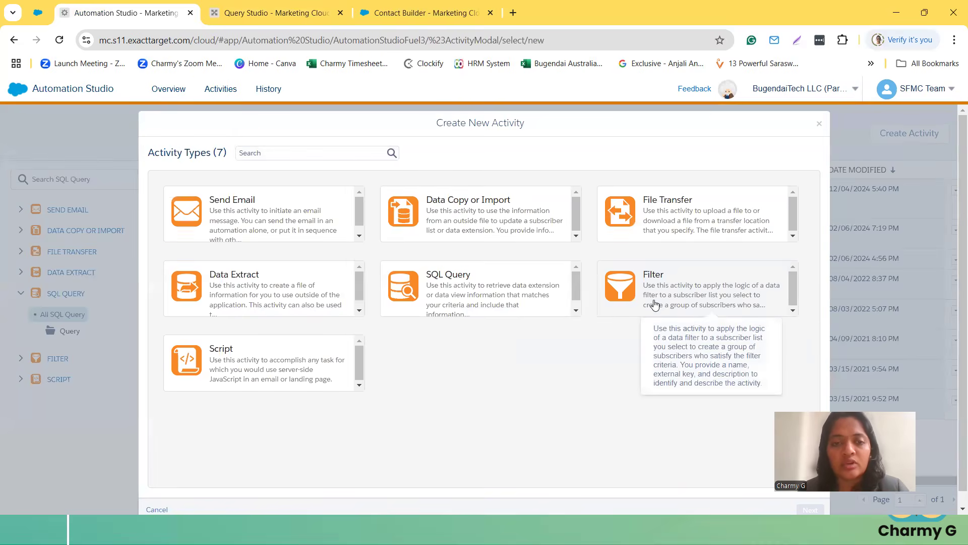
pyautogui.click(466, 307)
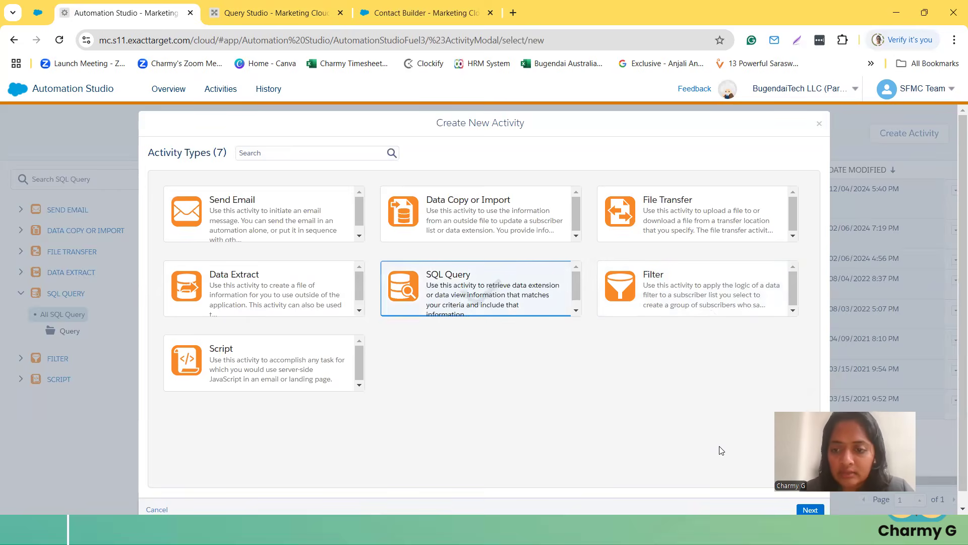
pyautogui.click(809, 511)
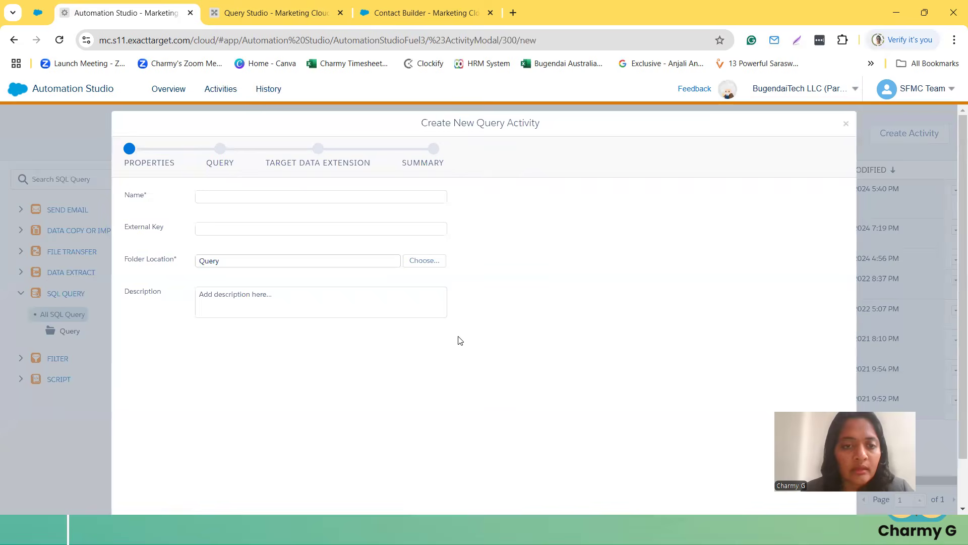
# Name the new query activity "Day 5 - SQL" and continue to its query definition.
pyautogui.click(258, 200)
pyautogui.write('D')
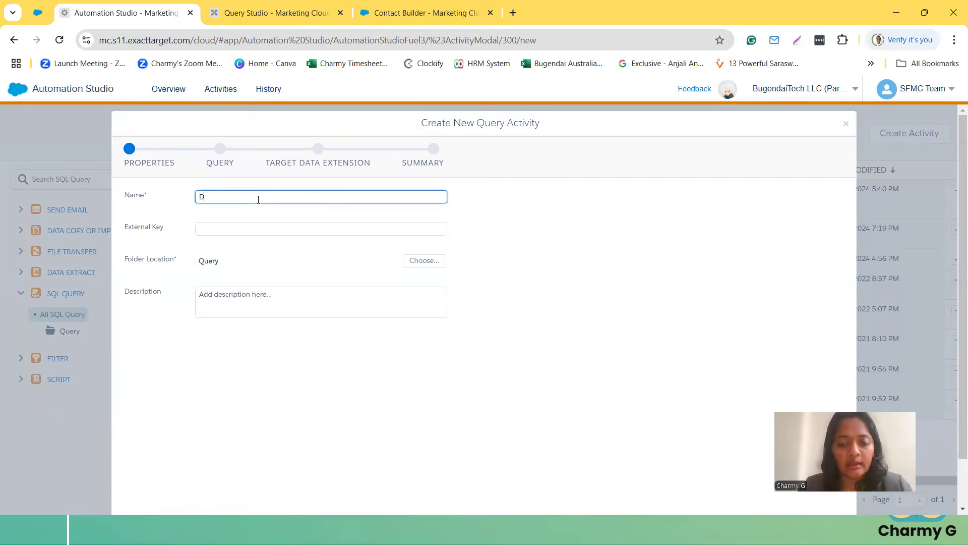
pyautogui.write('ay 5 - SQL')
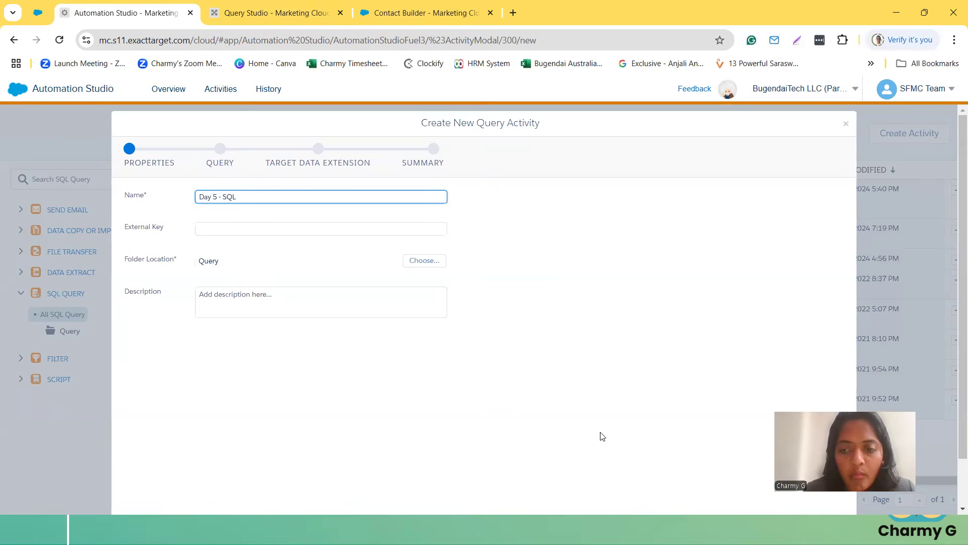
pyautogui.scroll(-1, 602, 436)
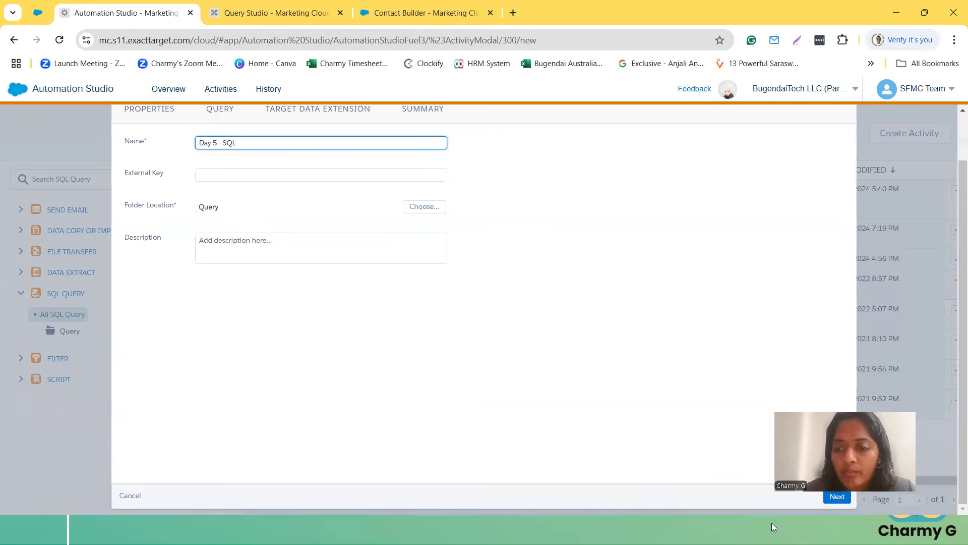
pyautogui.click(720, 495)
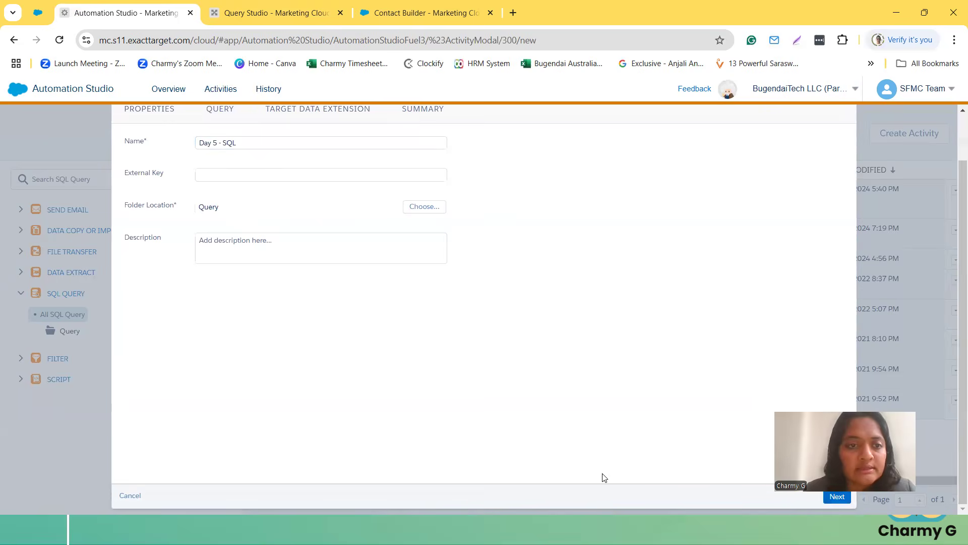
# Enter the SQL selecting Designation, Email, Company, Name from [BT_SFMC_Email_Campaign] and validate its syntax.
pyautogui.click(391, 171)
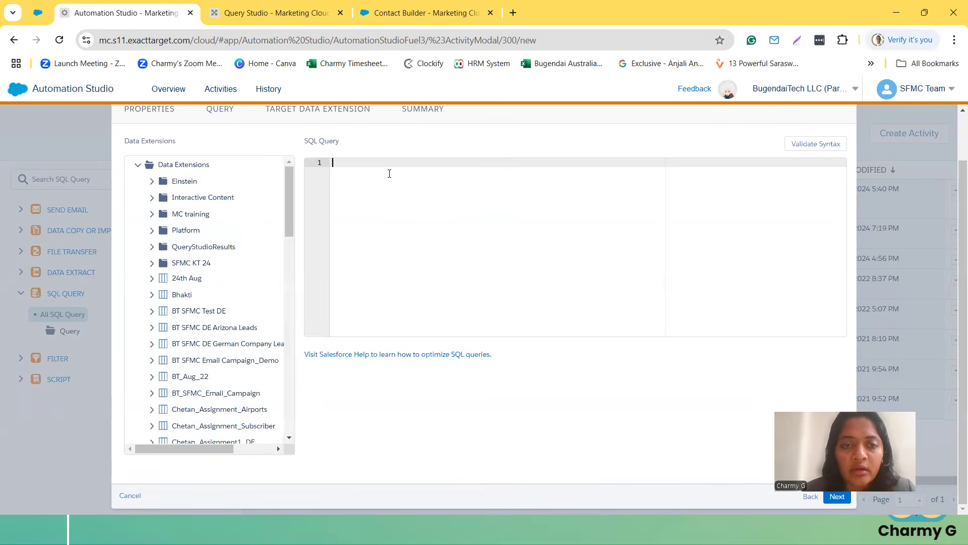
pyautogui.write('v')
pyautogui.press('BackSpace')
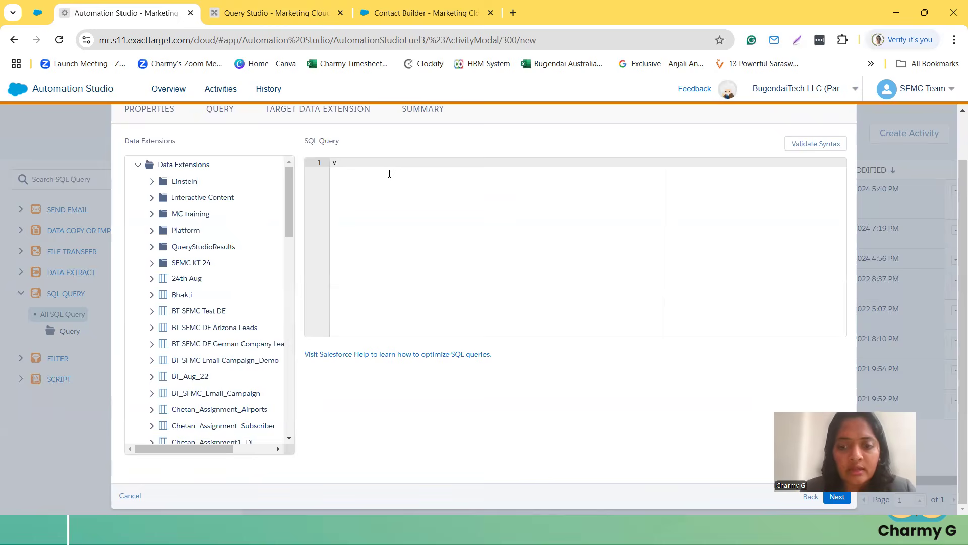
pyautogui.write('select Designation, Email, Company, Name  From [BT_SFMC_Email_Campaign]')
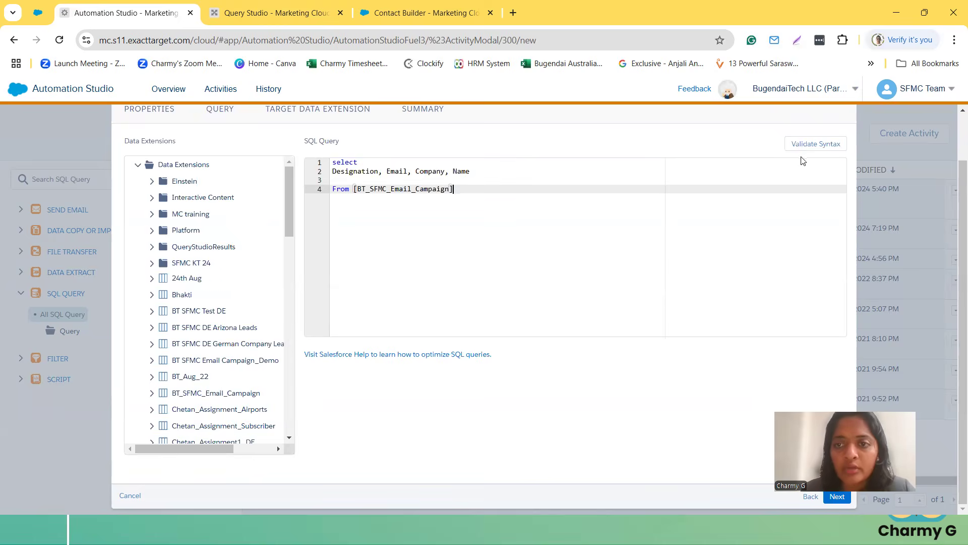
pyautogui.scroll(2, 674, 182)
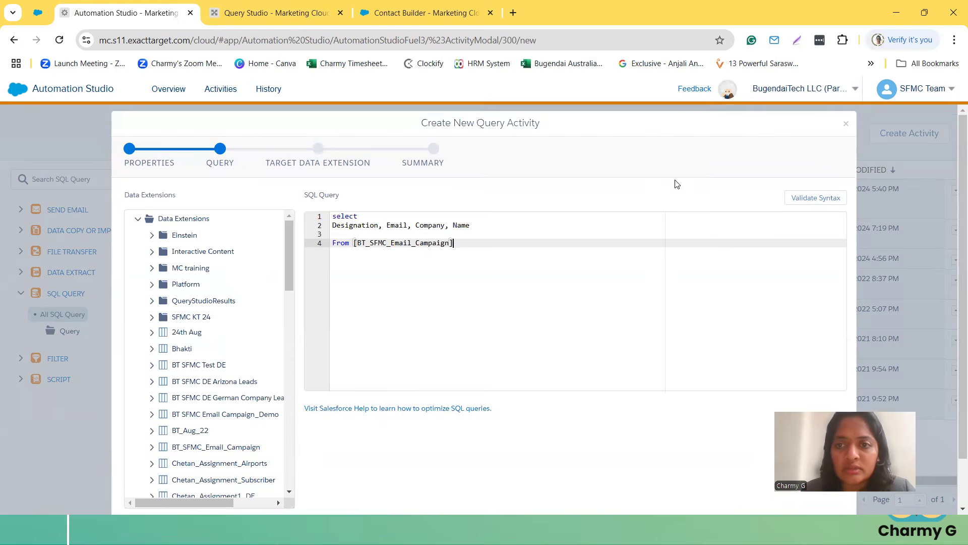
pyautogui.click(801, 204)
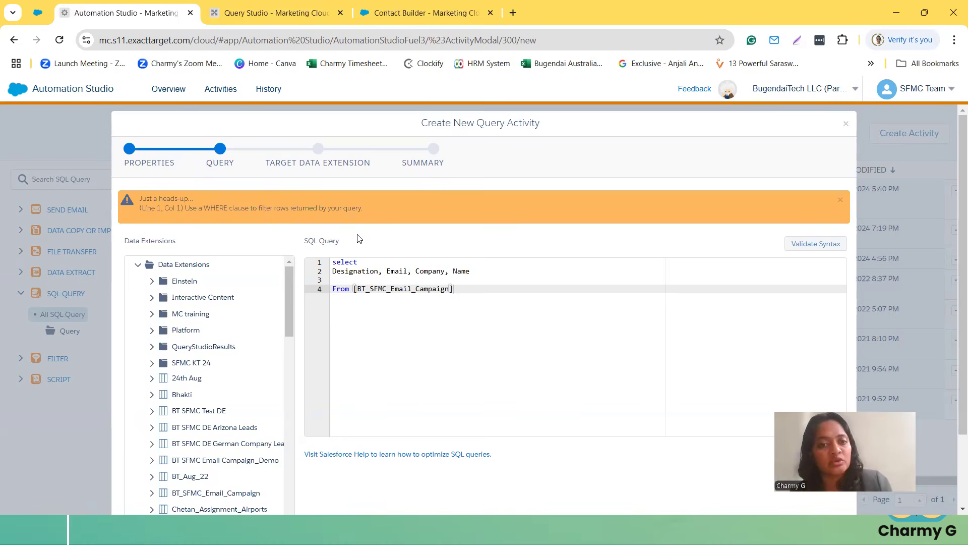
# Switch to Query Studio and examine the result rows of the BT_SFMC_Email_Campaign query.
pyautogui.click(272, 12)
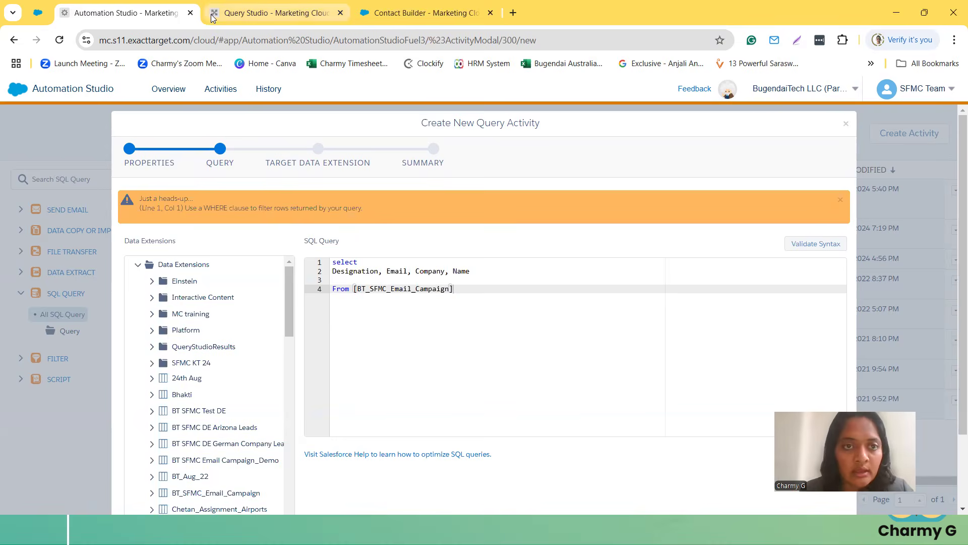
pyautogui.scroll(-2, 224, 449)
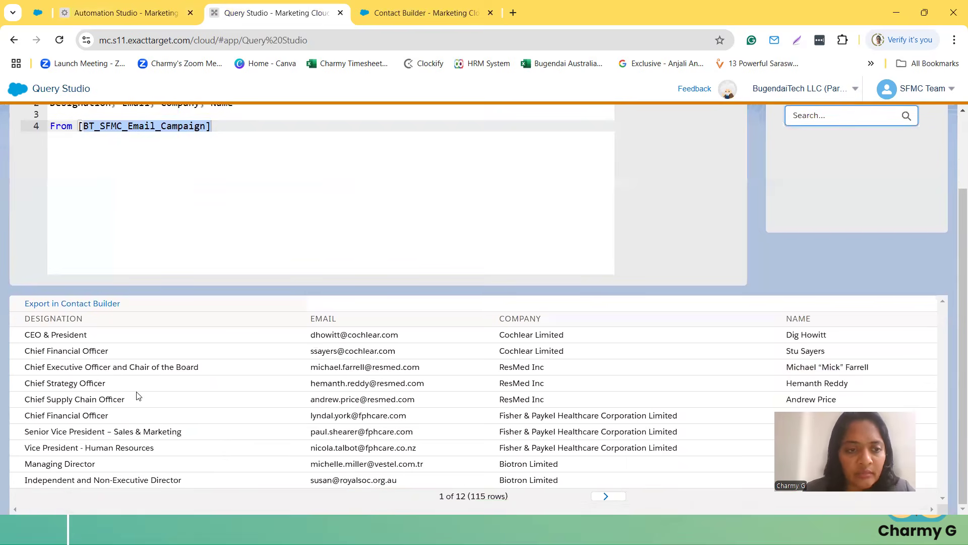
pyautogui.scroll(2, 139, 396)
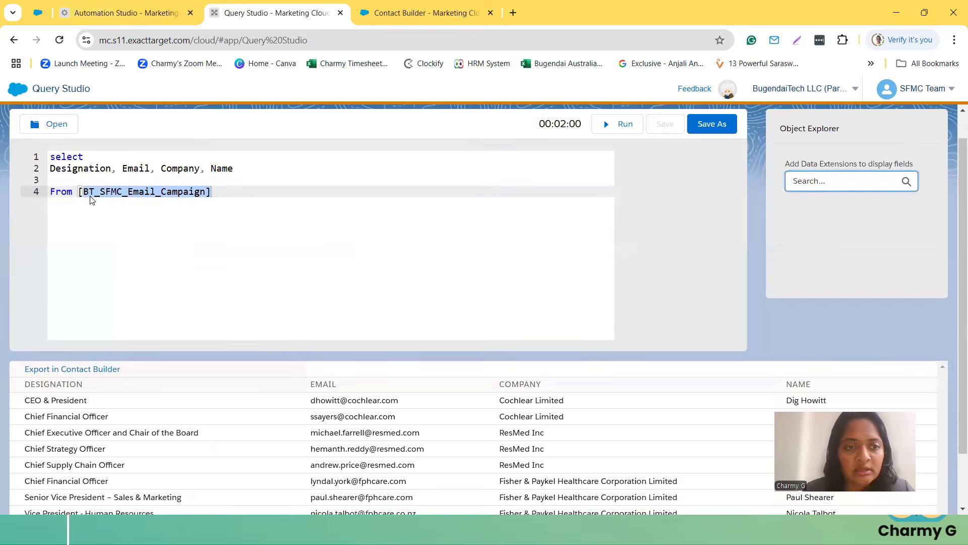
pyautogui.scroll(-2, 247, 448)
pyautogui.scroll(2, 249, 447)
# Switch back to Automation Studio and continue the query activity to its target data extension selection.
pyautogui.click(144, 18)
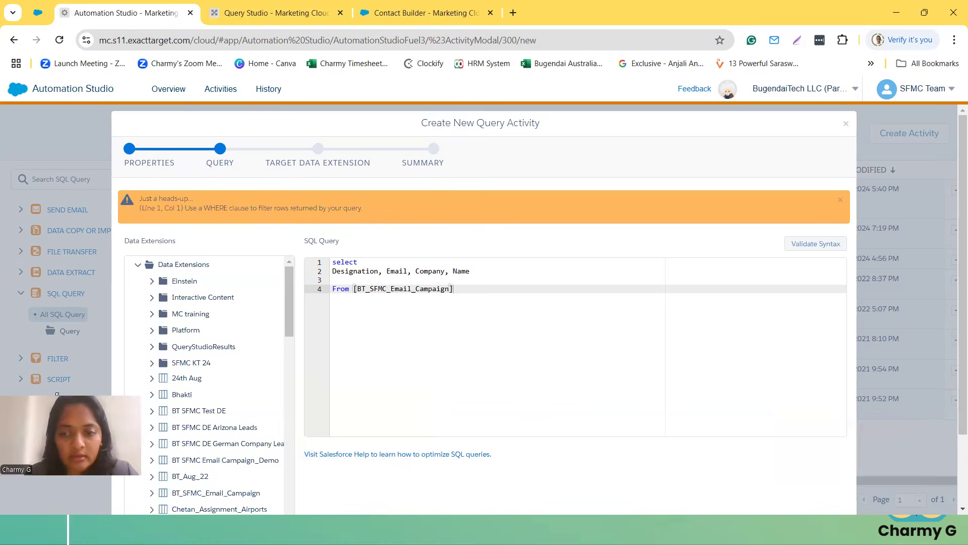
pyautogui.scroll(-2, 502, 427)
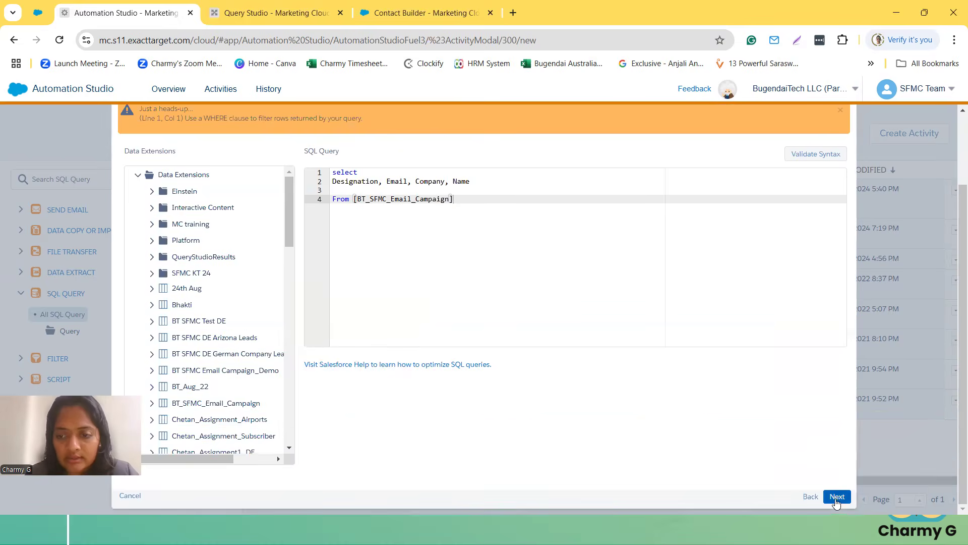
pyautogui.click(836, 497)
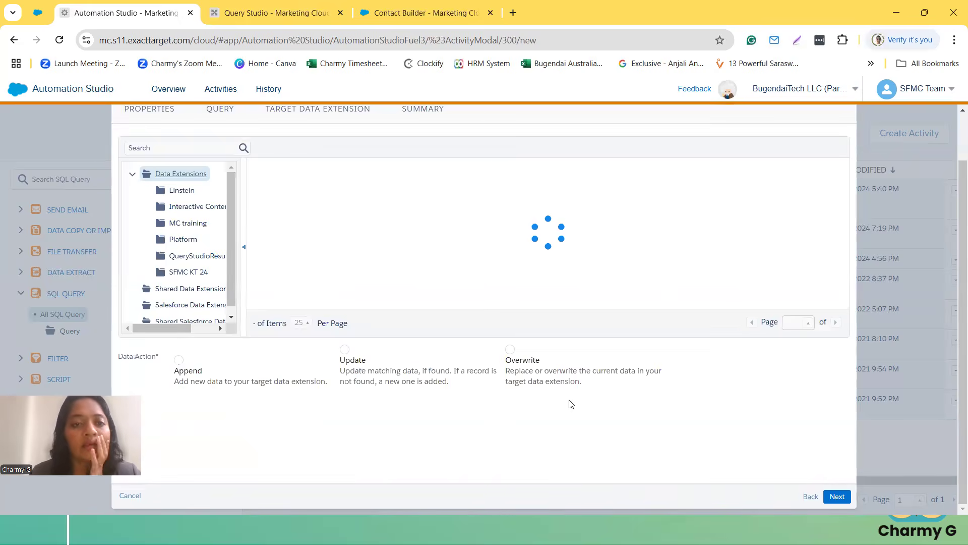
# Select BT SFMC Email Campaign_Demo as the target data extension with the Append data action, and continue to the summary.
pyautogui.scroll(2, 361, 318)
pyautogui.scroll(-1, 361, 318)
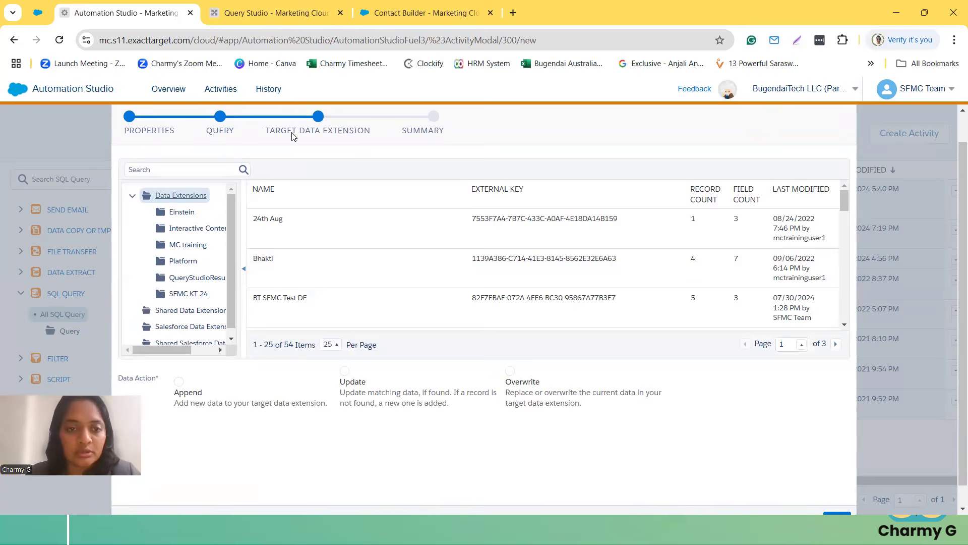
pyautogui.scroll(-3, 306, 261)
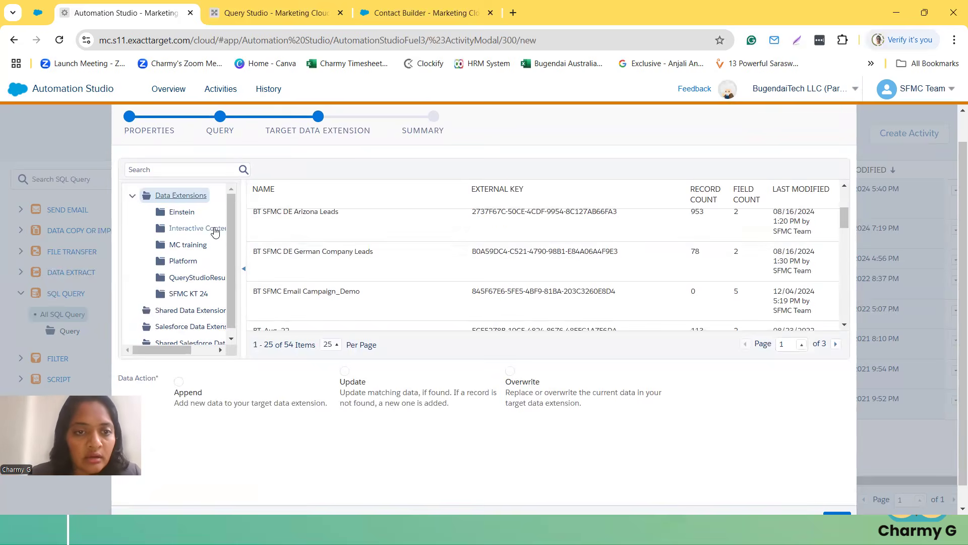
pyautogui.scroll(-2, 323, 280)
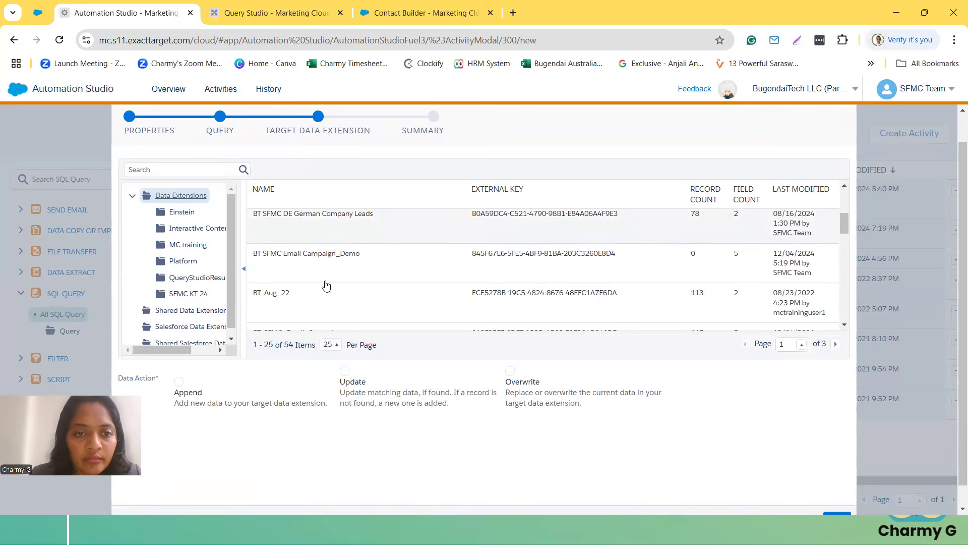
pyautogui.click(318, 247)
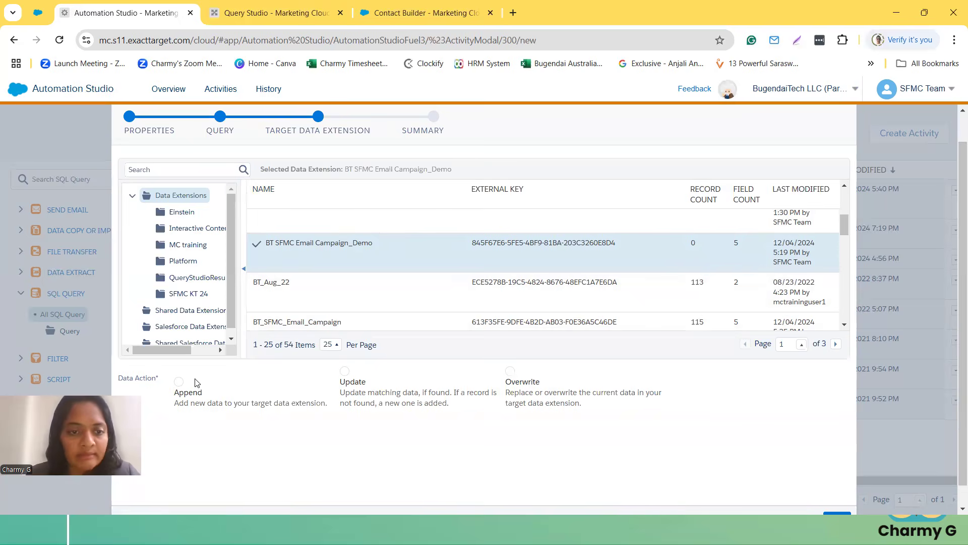
pyautogui.click(180, 385)
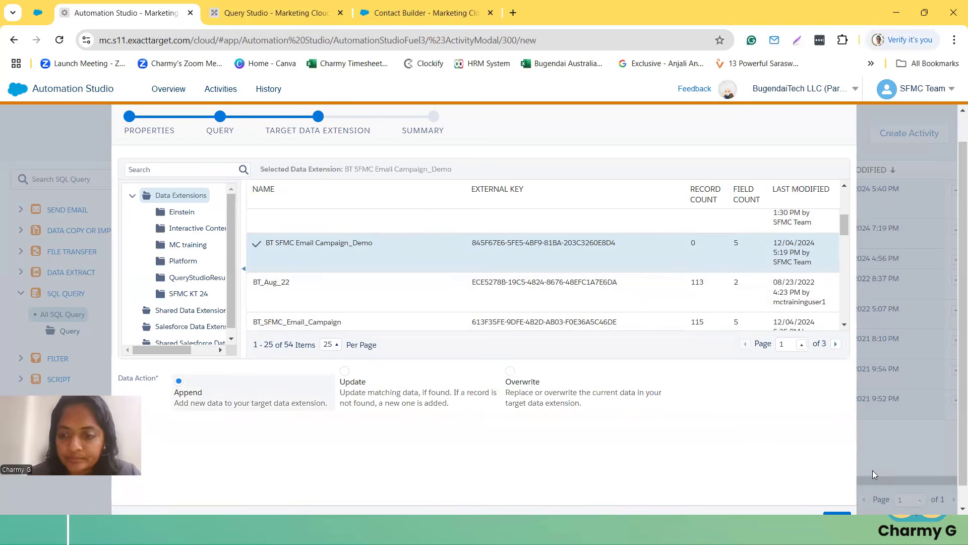
pyautogui.scroll(-1, 768, 435)
pyautogui.click(837, 496)
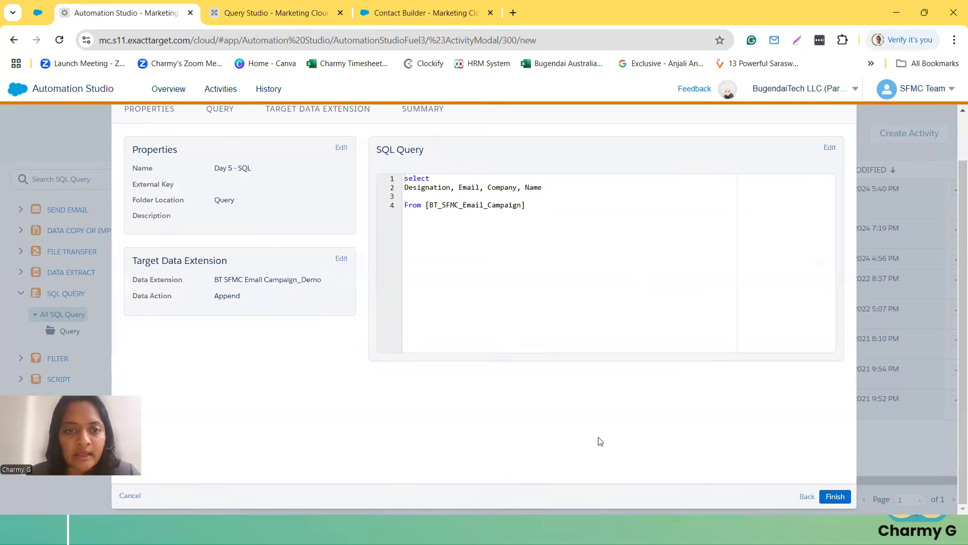
# Review the "Day 5 - SQL" activity summary and try to finish creating the activity.
pyautogui.scroll(2, 462, 328)
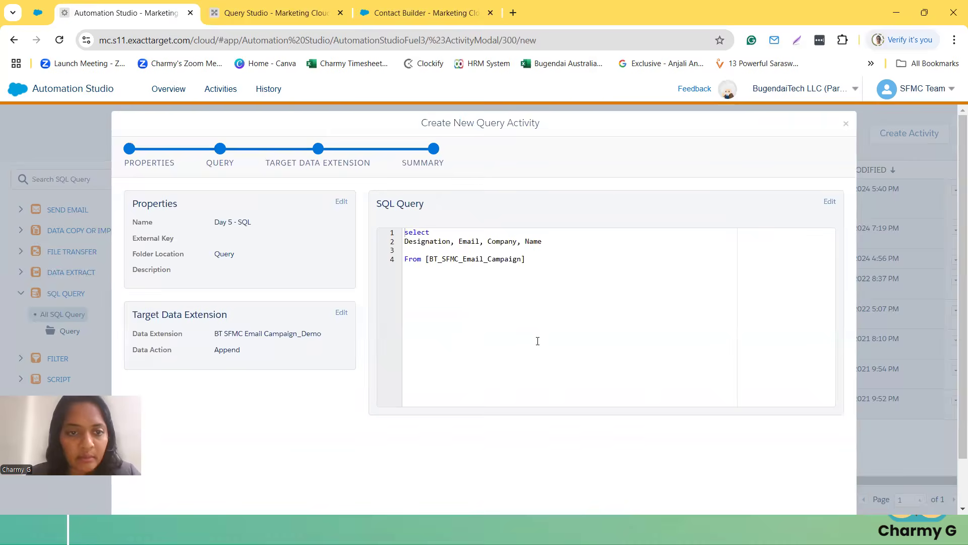
pyautogui.scroll(-2, 537, 341)
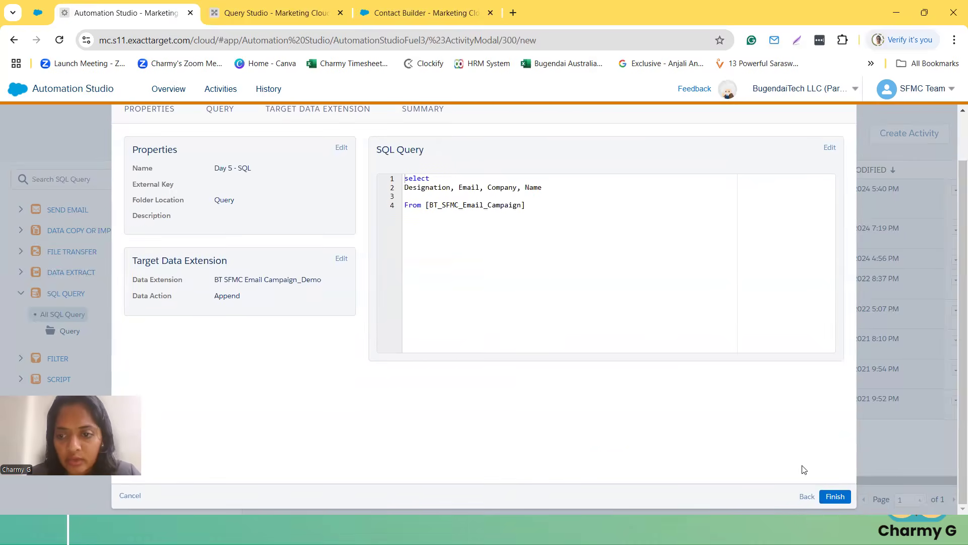
pyautogui.click(835, 496)
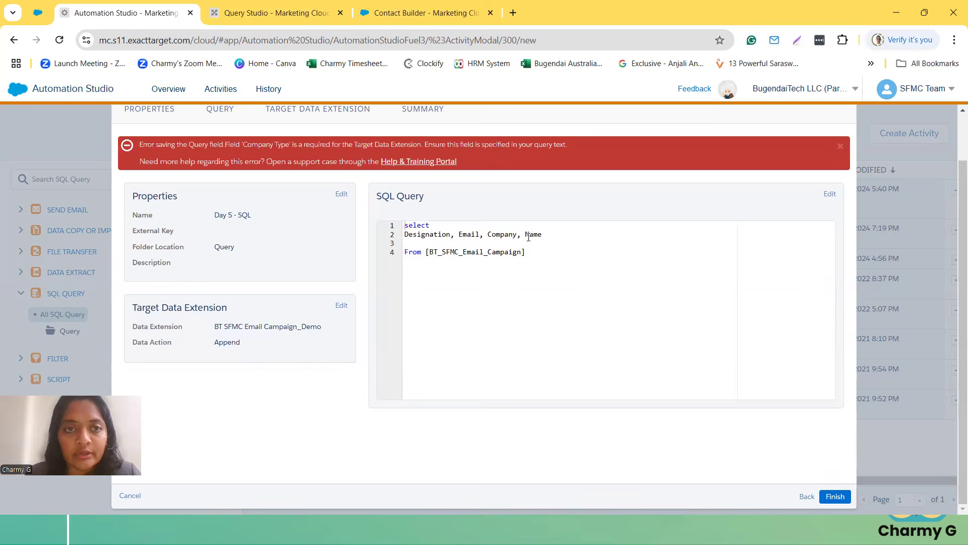
# Switch to Query Studio, add [Company Type] after Name in the select list, and run the query.
pyautogui.click(252, 13)
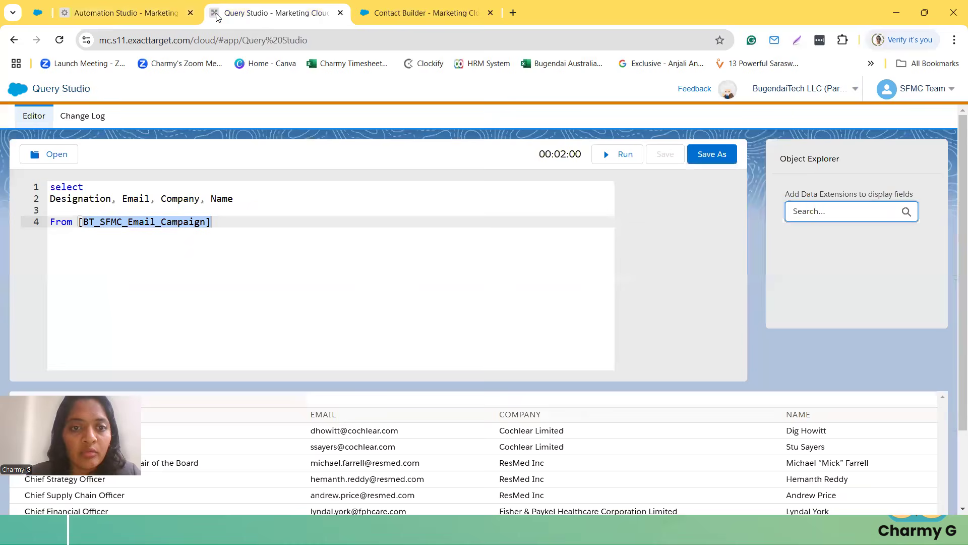
pyautogui.click(249, 198)
pyautogui.write(',')
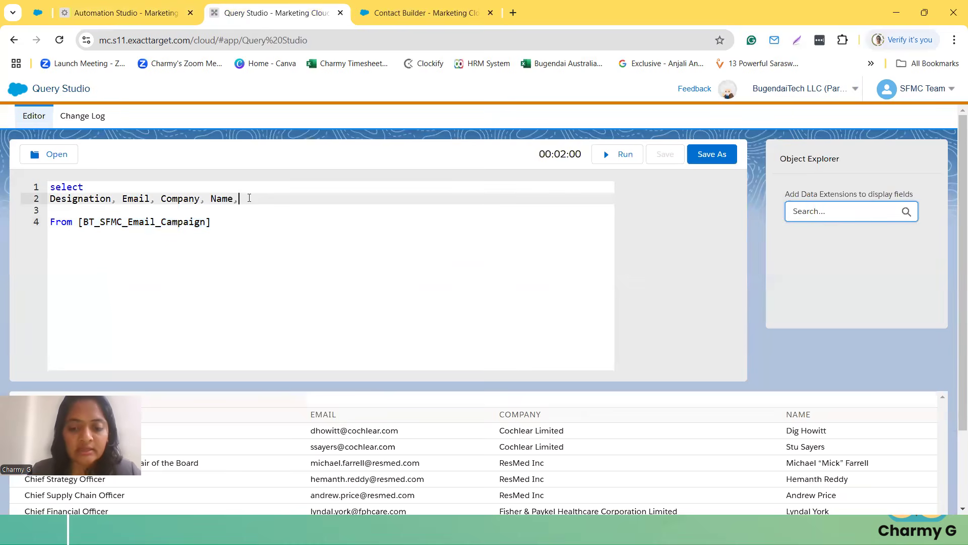
pyautogui.write(' [Company T')
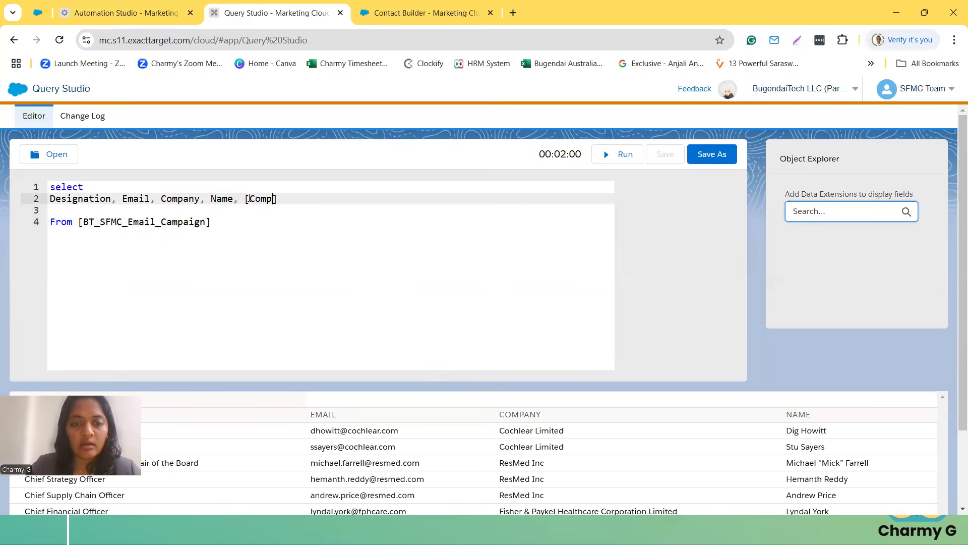
pyautogui.write('ype')
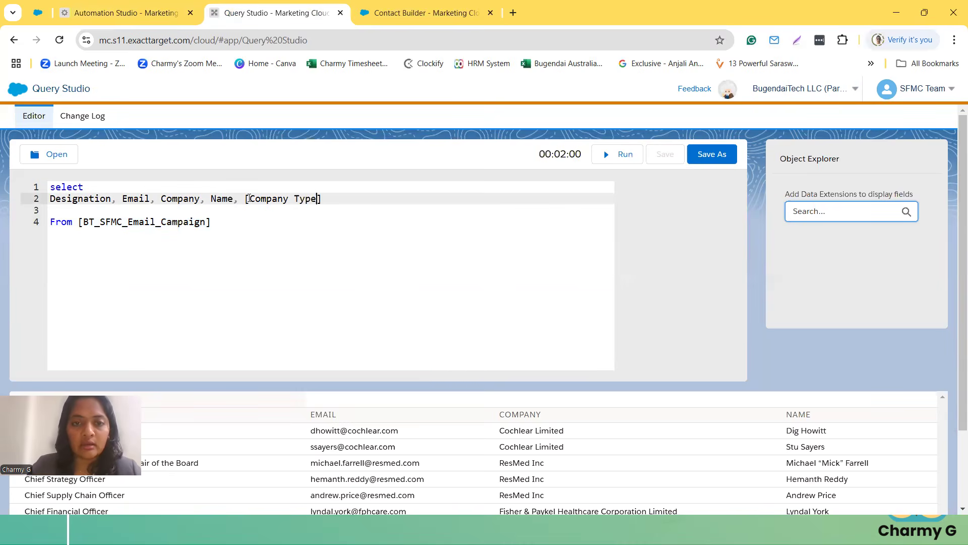
pyautogui.click(615, 158)
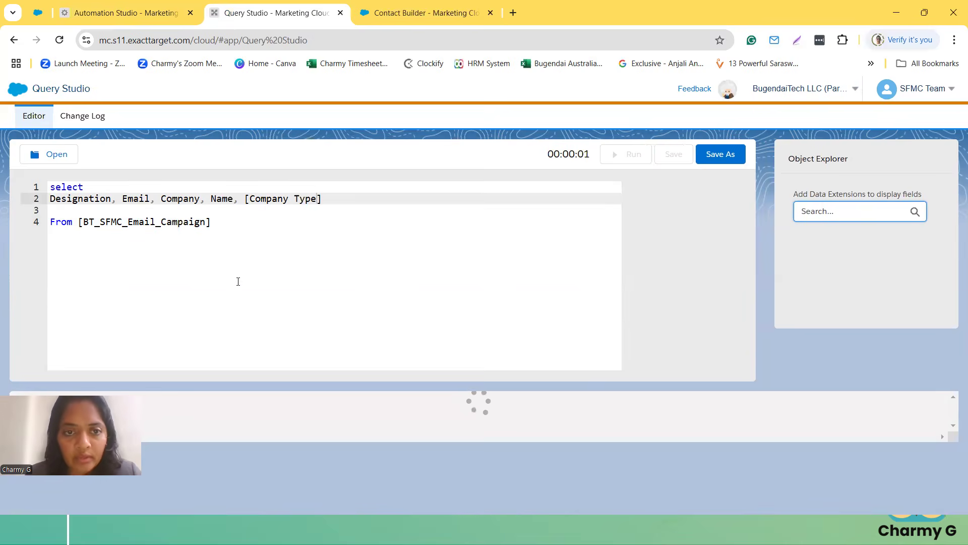
# Copy the whole updated query, replace the SQL of the Automation Studio query activity with it, and validate the syntax.
pyautogui.moveTo(212, 222); pyautogui.dragTo(52, 190)
pyautogui.hotkey('ctrl', 'c')
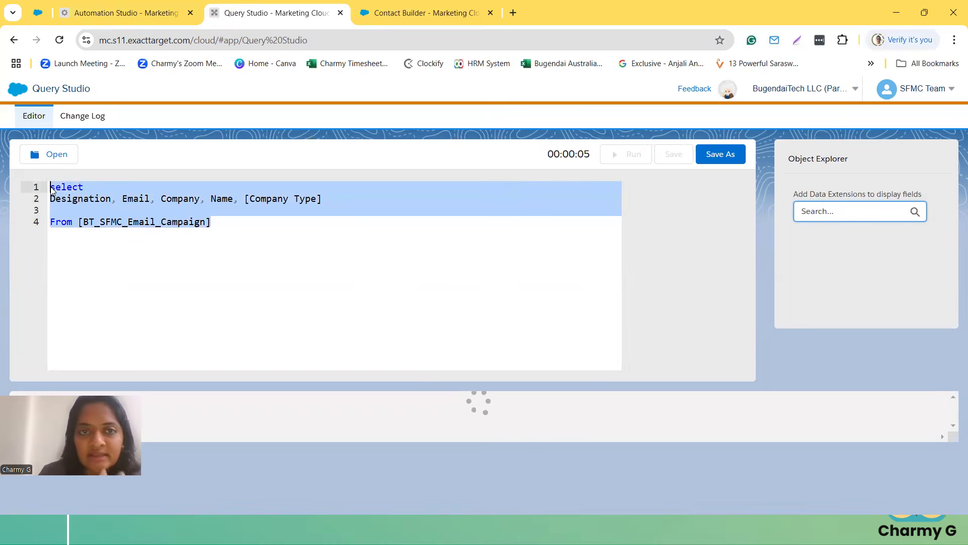
pyautogui.click(132, 14)
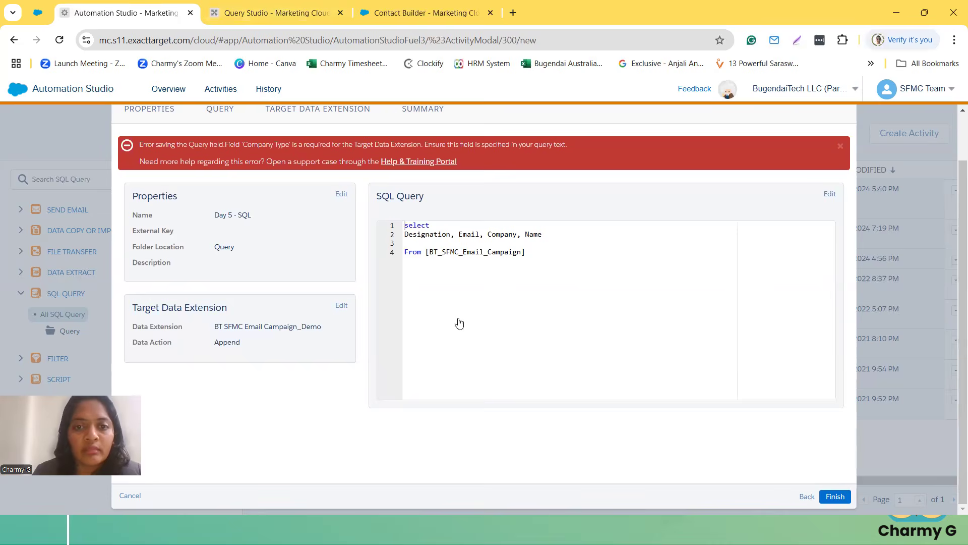
pyautogui.click(829, 194)
pyautogui.hotkey('ctrl', 'a')
pyautogui.hotkey('ctrl', 'v')
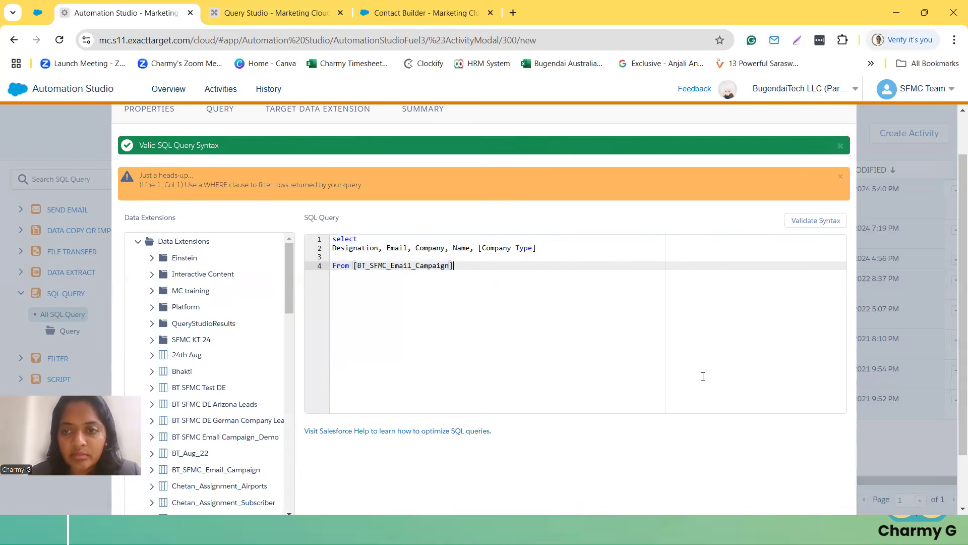
pyautogui.click(805, 219)
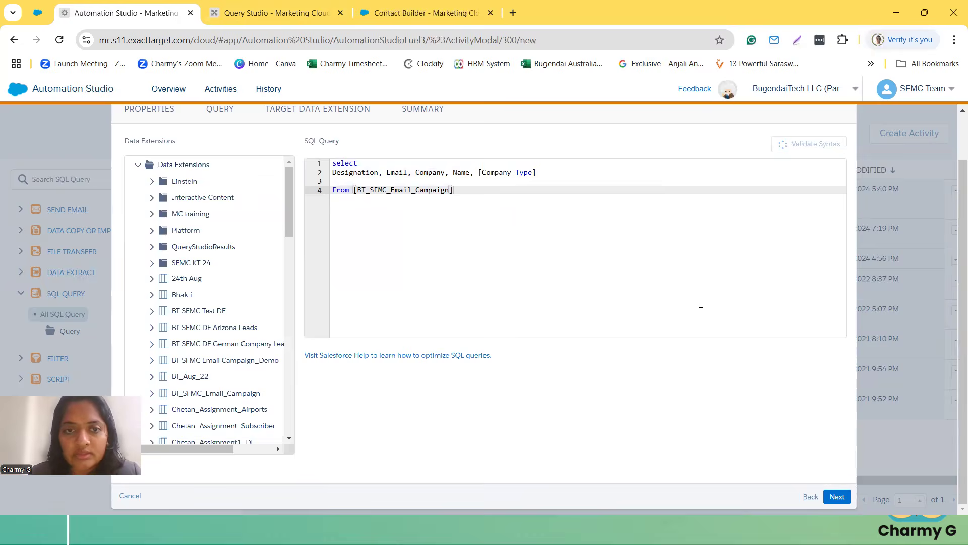
# Continue with BT SFMC Email Campaign_Demo and Append kept as the target settings, and finish creating the query activity.
pyautogui.scroll(-1, 713, 417)
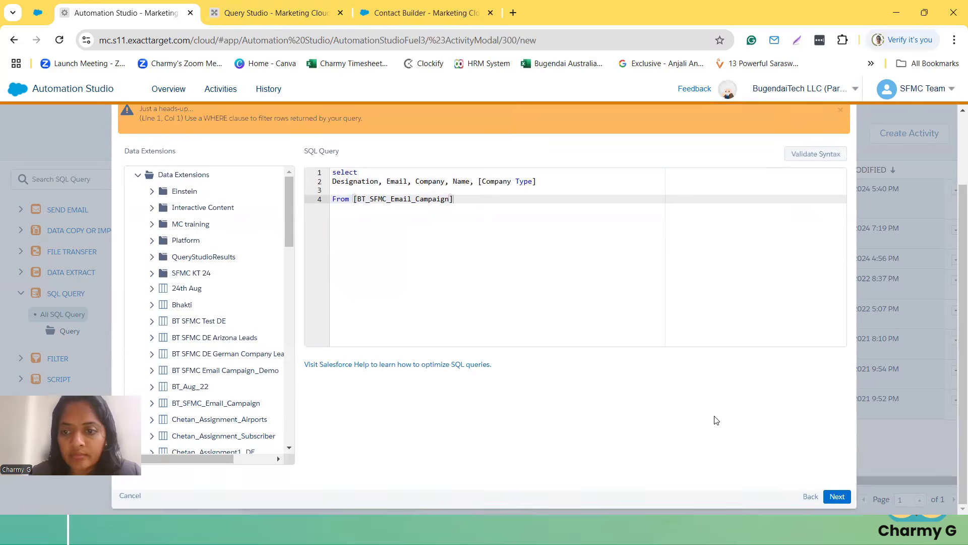
pyautogui.click(837, 496)
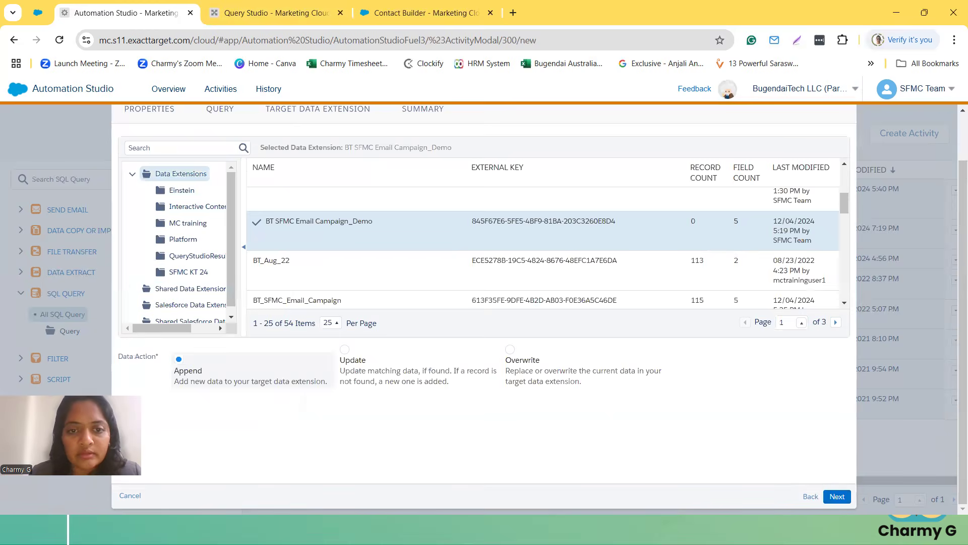
pyautogui.click(837, 497)
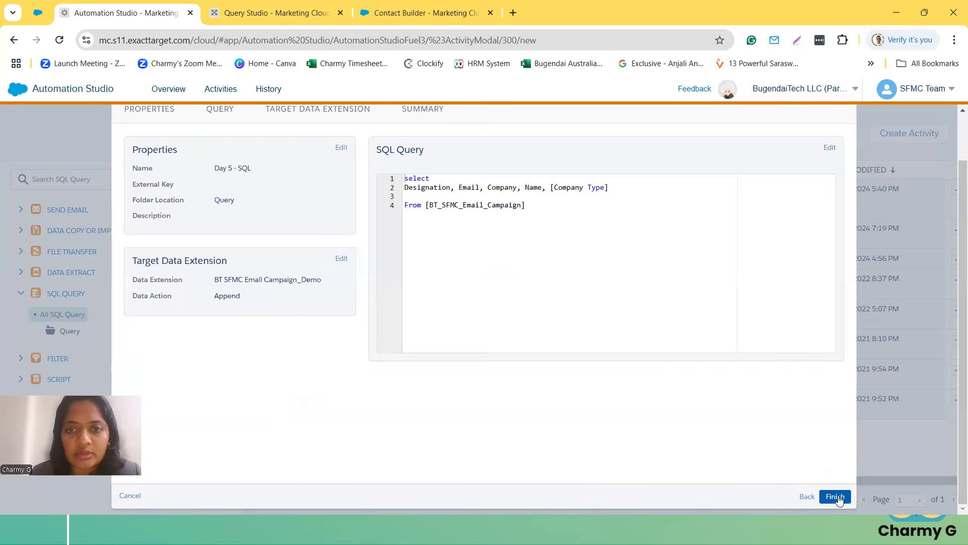
pyautogui.click(836, 497)
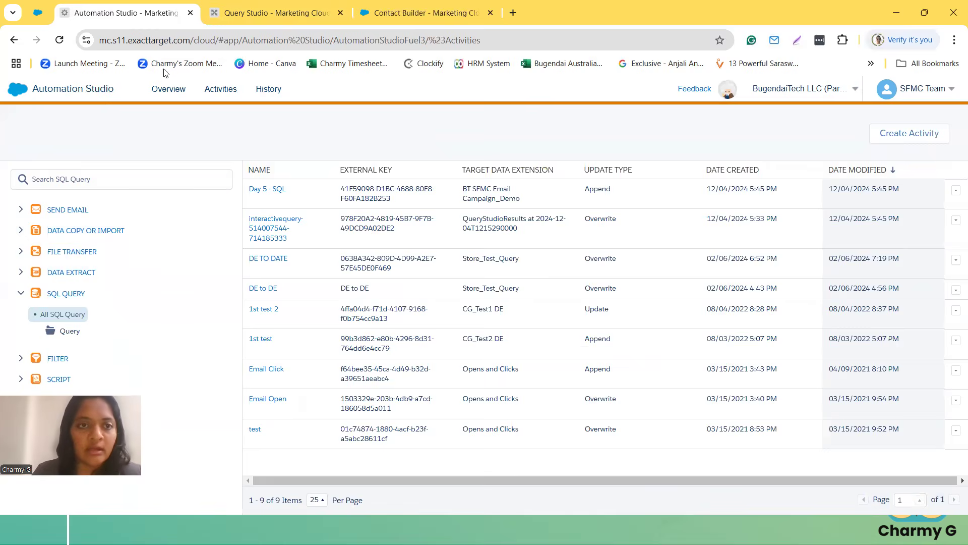
# Create a new automation from the Automation Studio overview and add Schedule as its starting source.
pyautogui.click(169, 90)
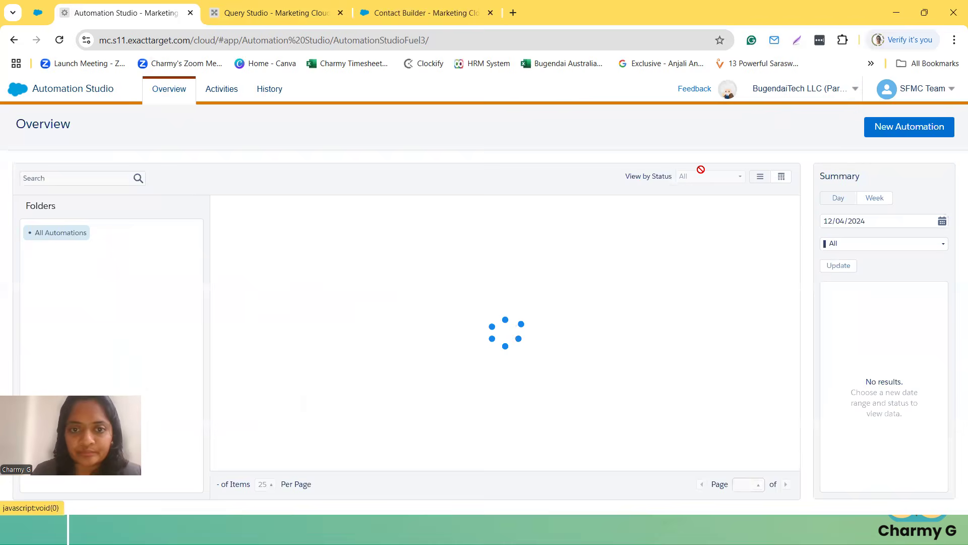
pyautogui.click(905, 135)
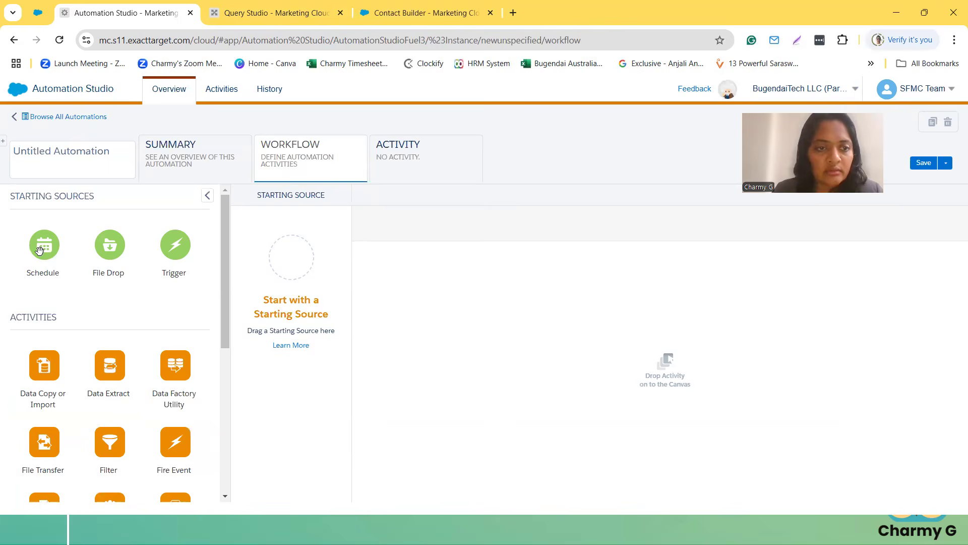
pyautogui.moveTo(40, 251); pyautogui.dragTo(290, 263)
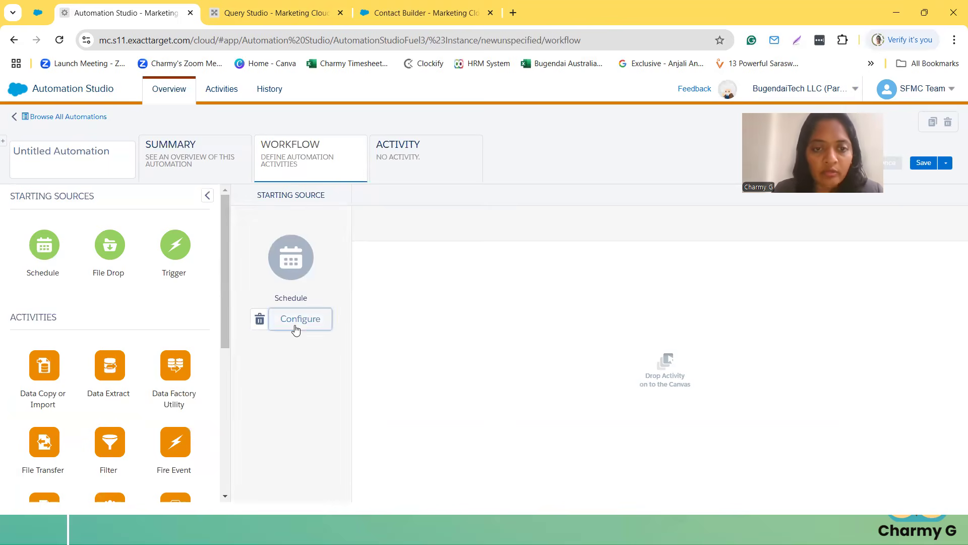
# Configure the automation's schedule with start date 12/10/2024 and start time 6:00 AM.
pyautogui.click(296, 326)
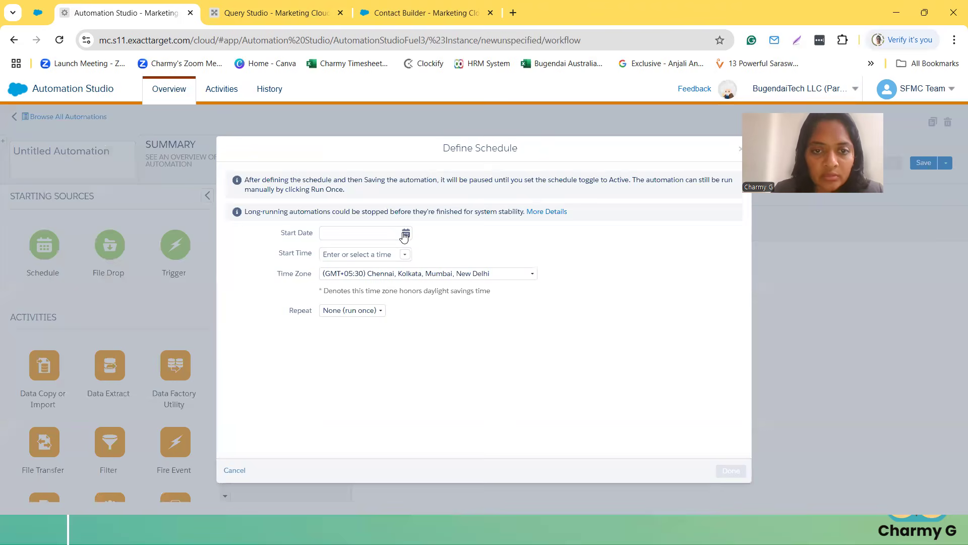
pyautogui.click(406, 233)
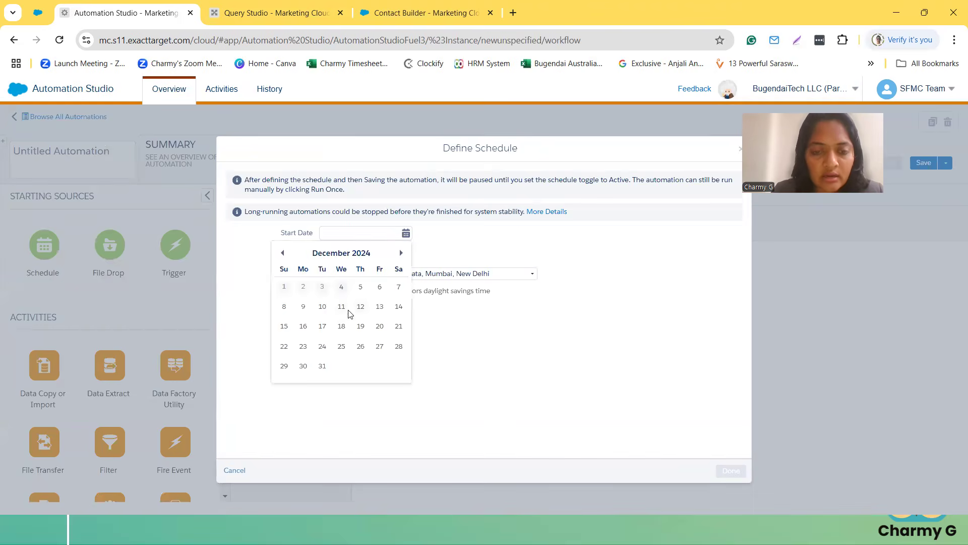
pyautogui.click(322, 307)
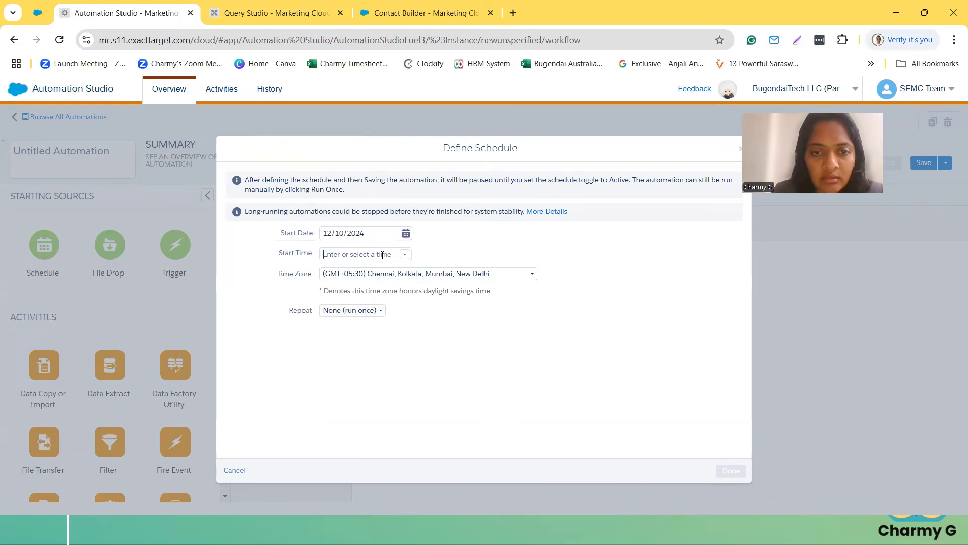
pyautogui.click(404, 254)
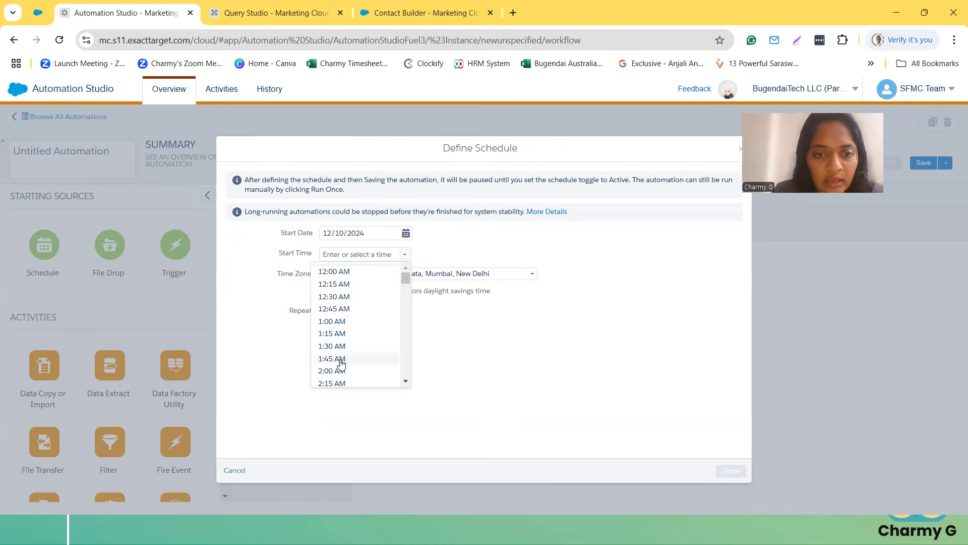
pyautogui.scroll(-4, 340, 363)
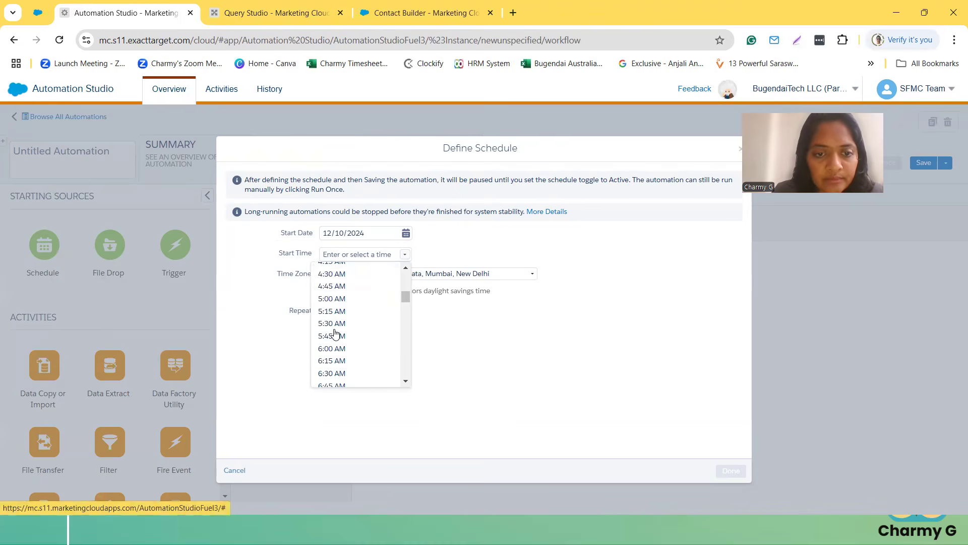
pyautogui.scroll(-1, 335, 333)
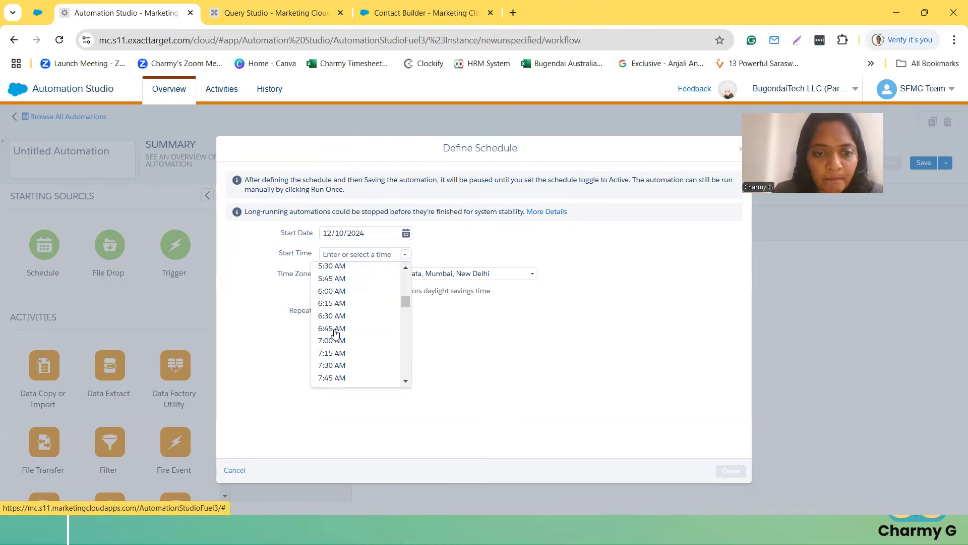
pyautogui.click(333, 297)
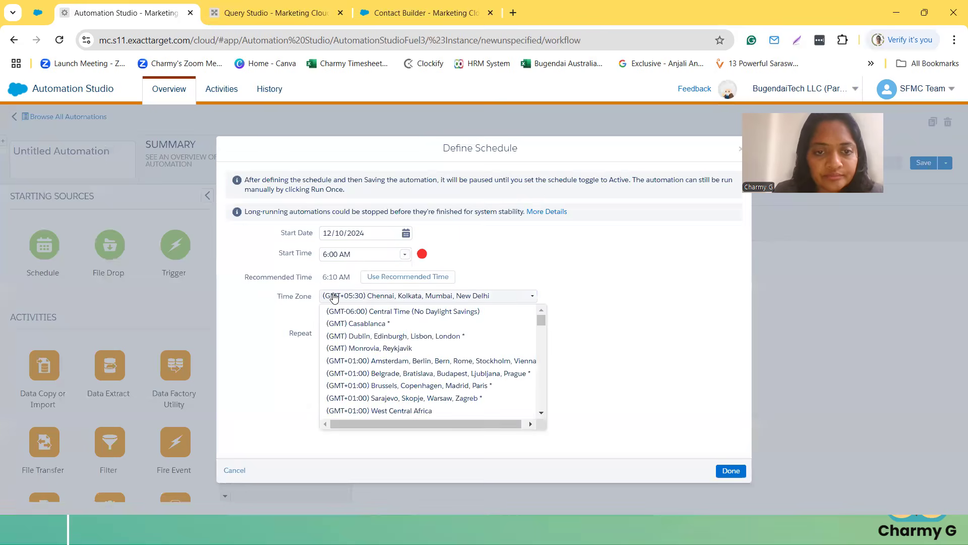
# Apply the recommended 6:10 AM start time to the schedule and set it to repeat in minutes.
pyautogui.click(257, 304)
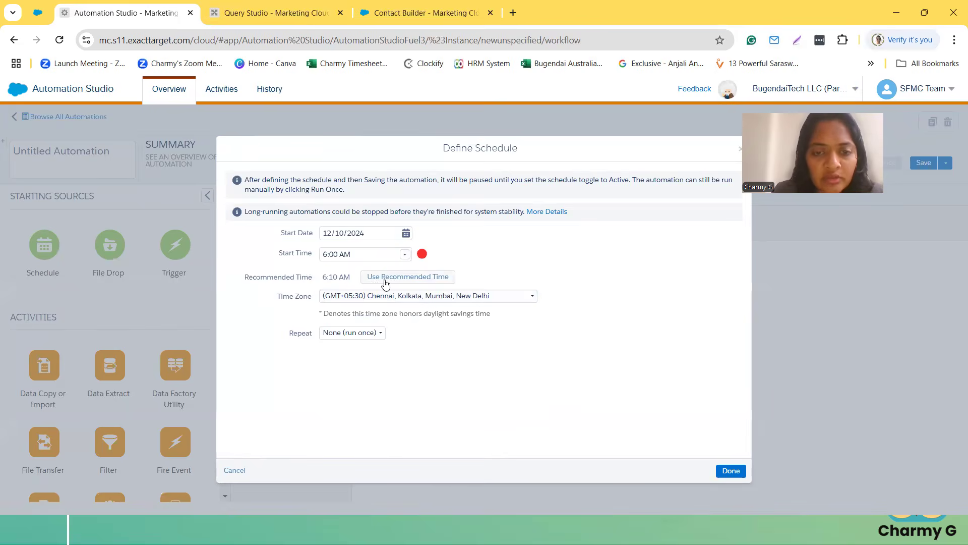
pyautogui.click(417, 279)
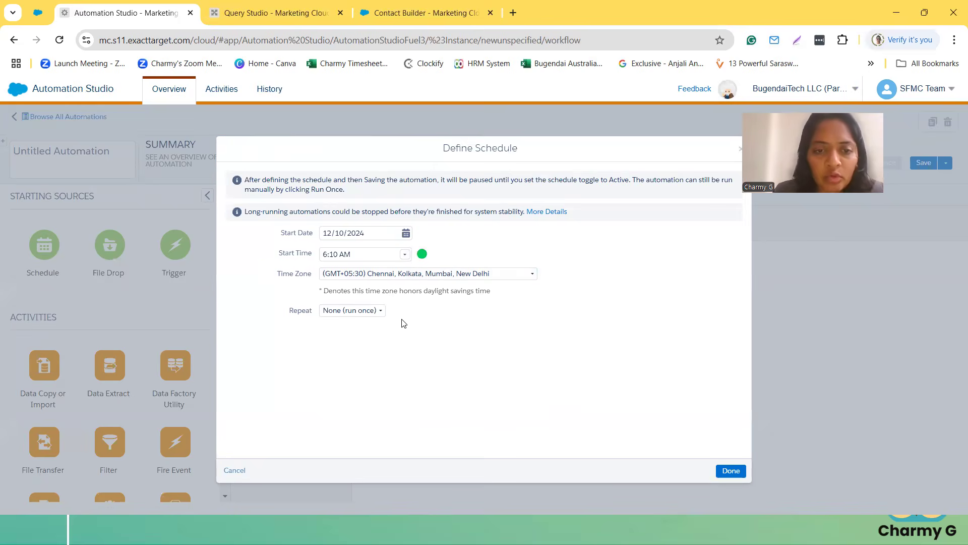
pyautogui.click(359, 312)
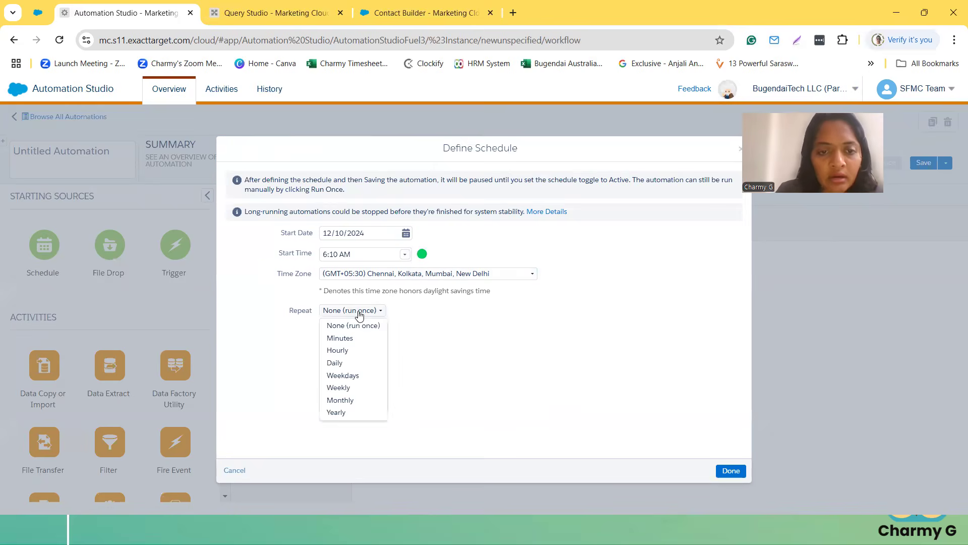
pyautogui.click(346, 338)
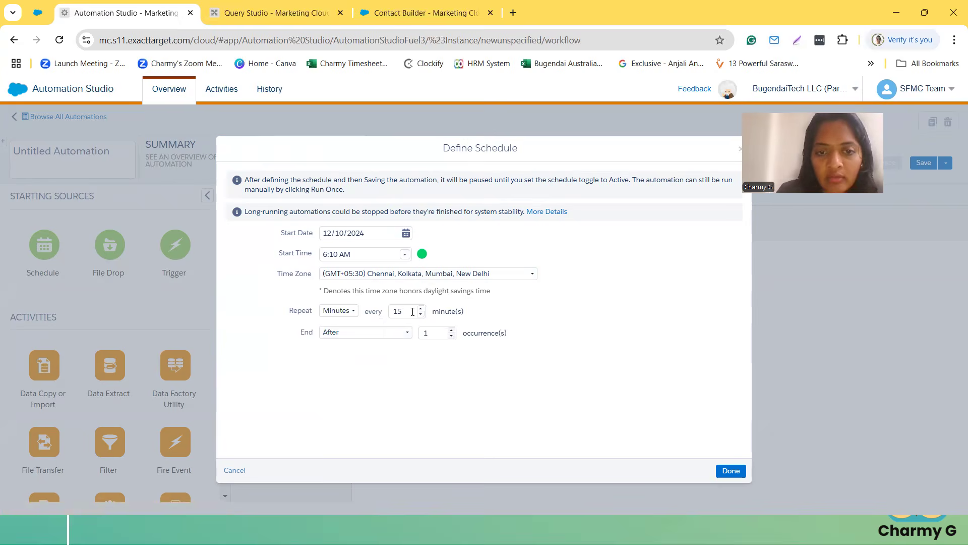
# Check the query run in Query Studio, then try a 10-minute repeat interval for the schedule and set it back to 15 minutes.
pyautogui.click(210, 14)
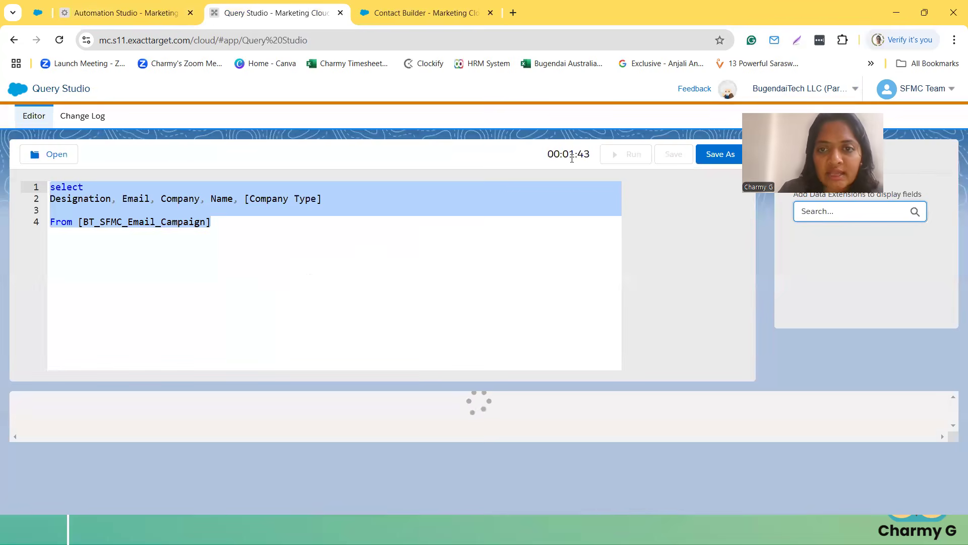
pyautogui.click(141, 19)
pyautogui.click(406, 311)
pyautogui.press('BackSpace')
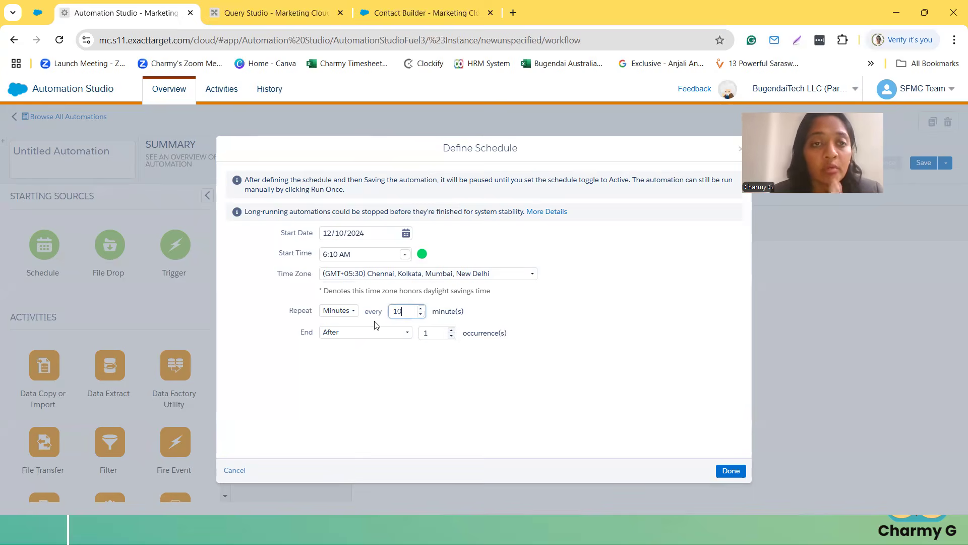
pyautogui.press('BackSpace')
pyautogui.write('5')
# End the schedule on the date 12/25/2024 and finish defining it.
pyautogui.click(406, 335)
pyautogui.click(362, 372)
pyautogui.click(513, 333)
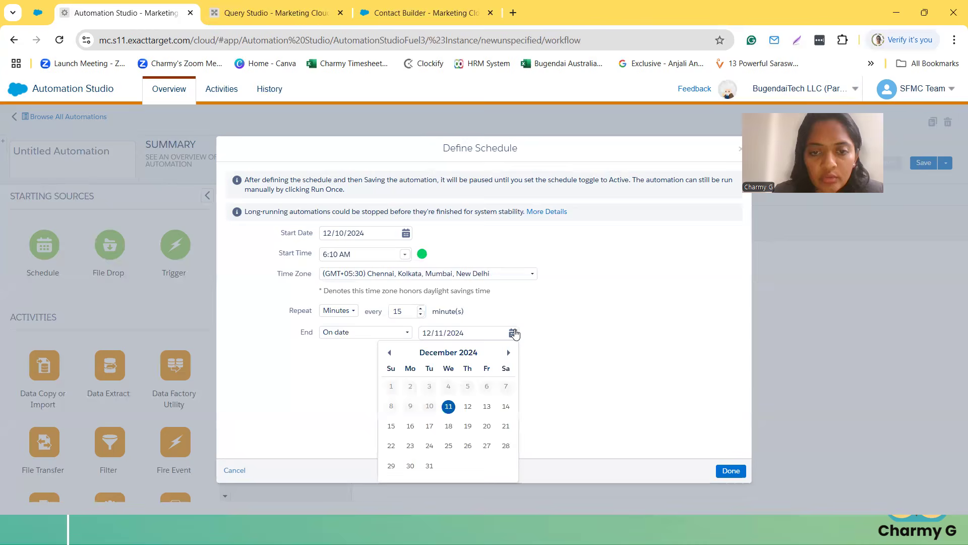
pyautogui.click(454, 447)
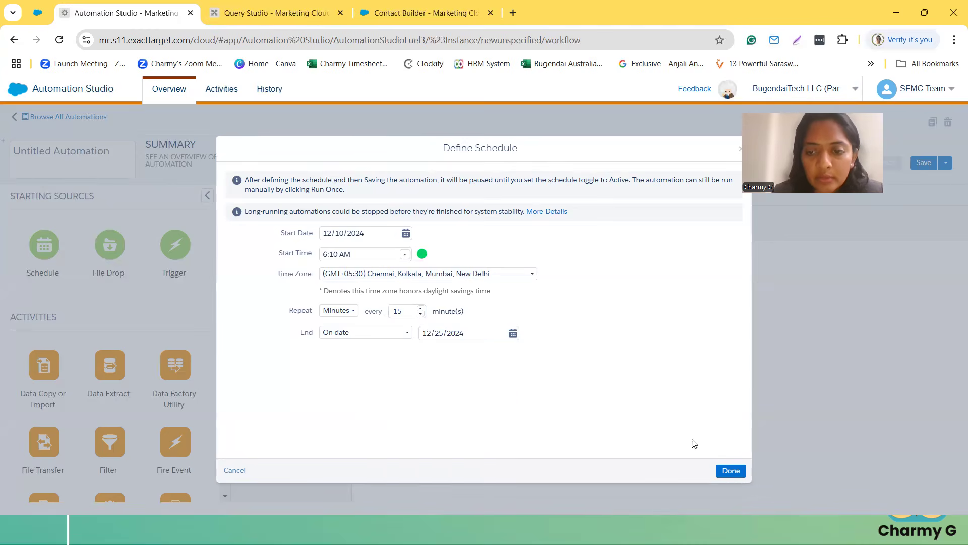
pyautogui.click(732, 470)
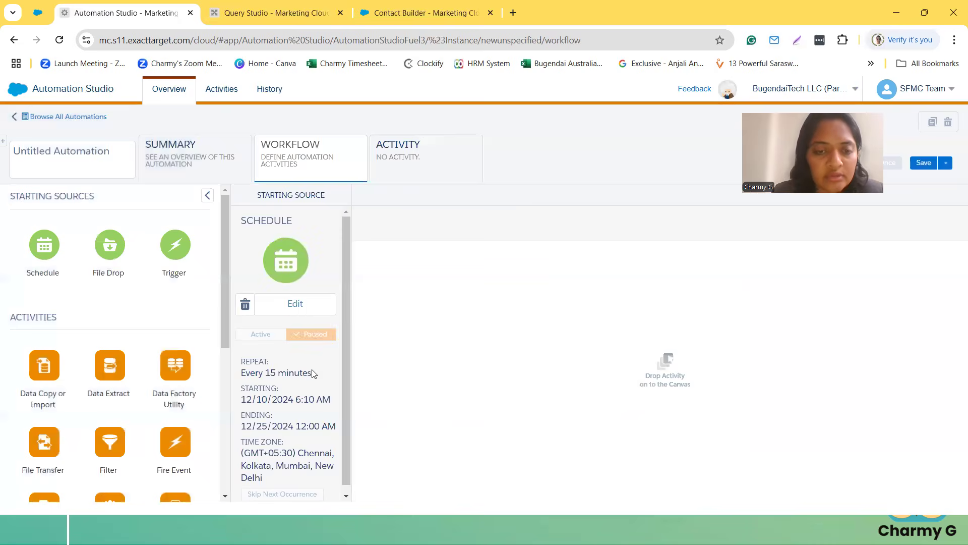
# Add a SQL Query activity to the workflow canvas as step 1 of the automation.
pyautogui.scroll(-1, 308, 363)
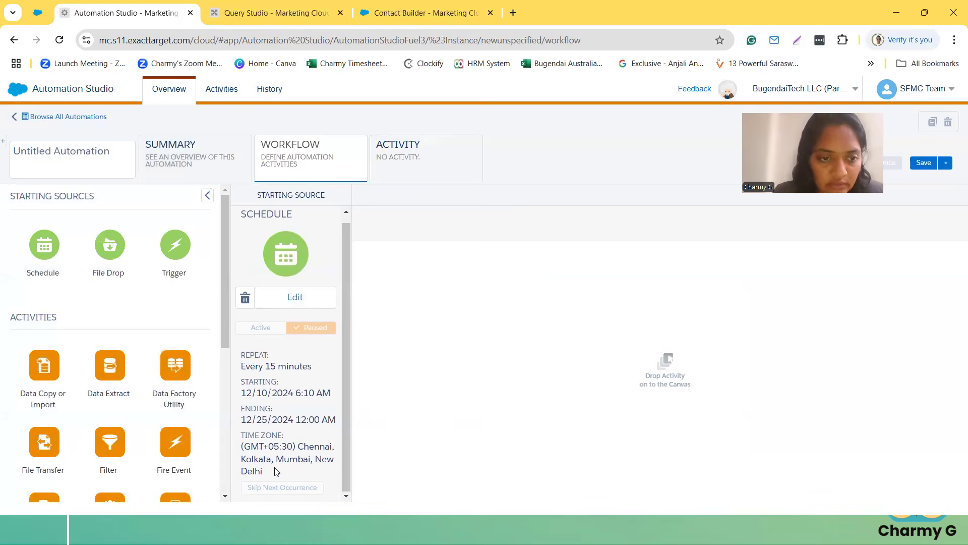
pyautogui.scroll(-3, 136, 379)
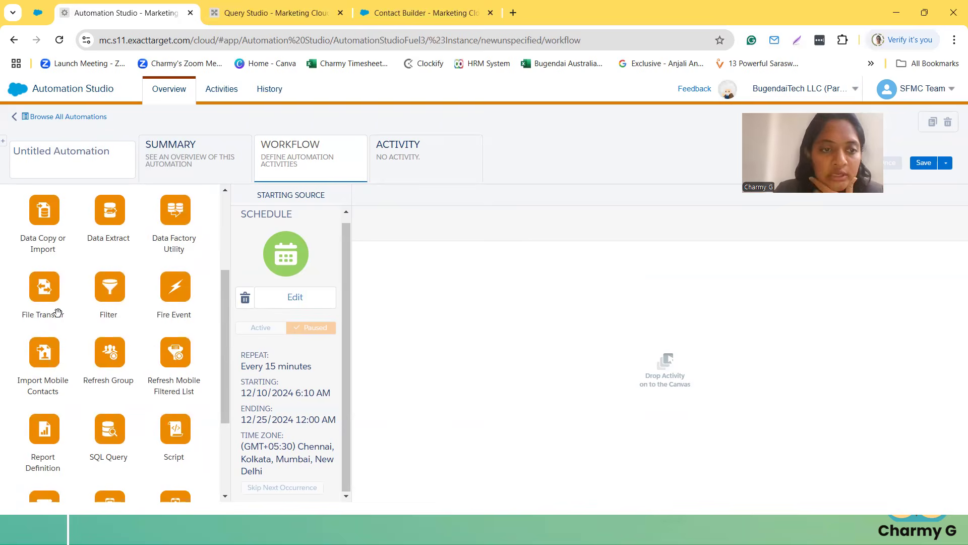
pyautogui.scroll(-2, 88, 347)
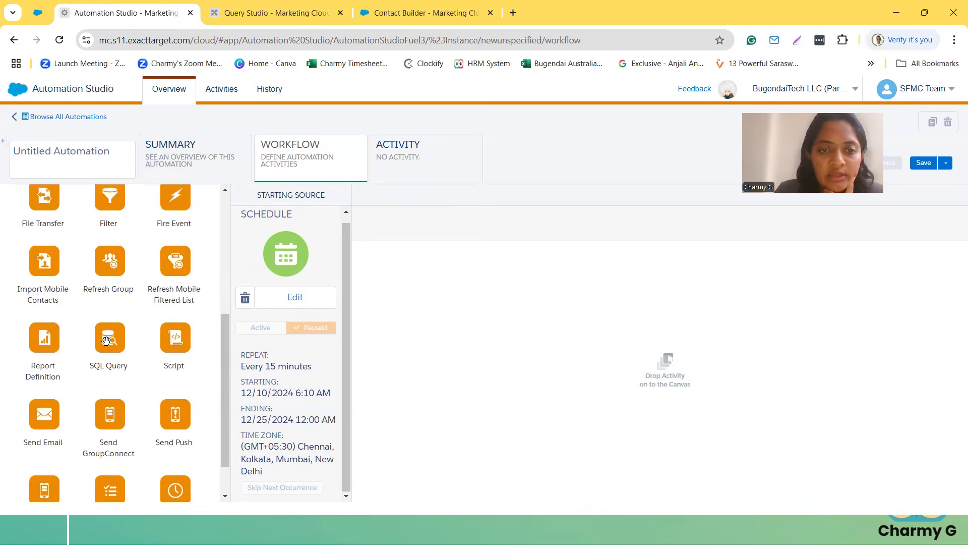
pyautogui.moveTo(106, 340); pyautogui.dragTo(471, 292)
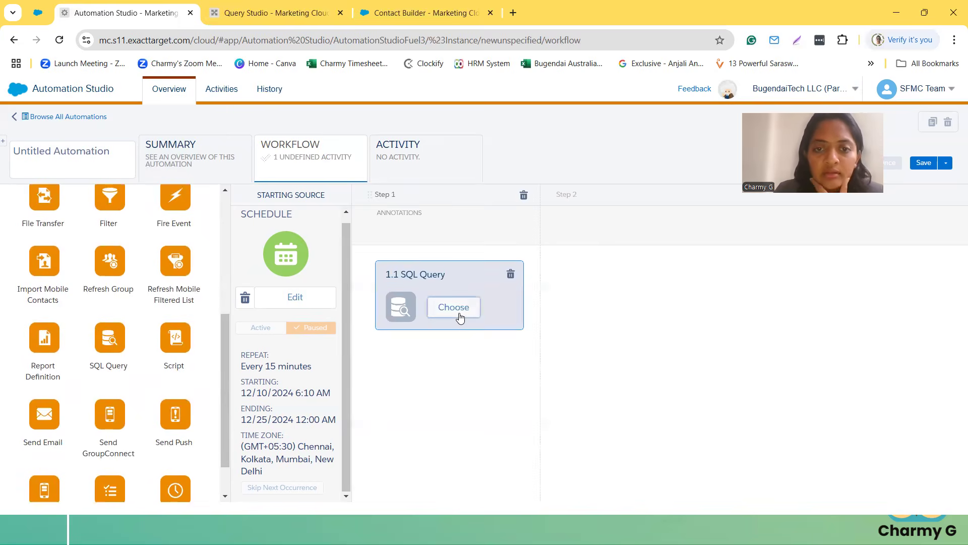
# Assign the existing Day 5 - SQL query to the step 1 activity after reviewing its target data extension and SQL.
pyautogui.click(453, 307)
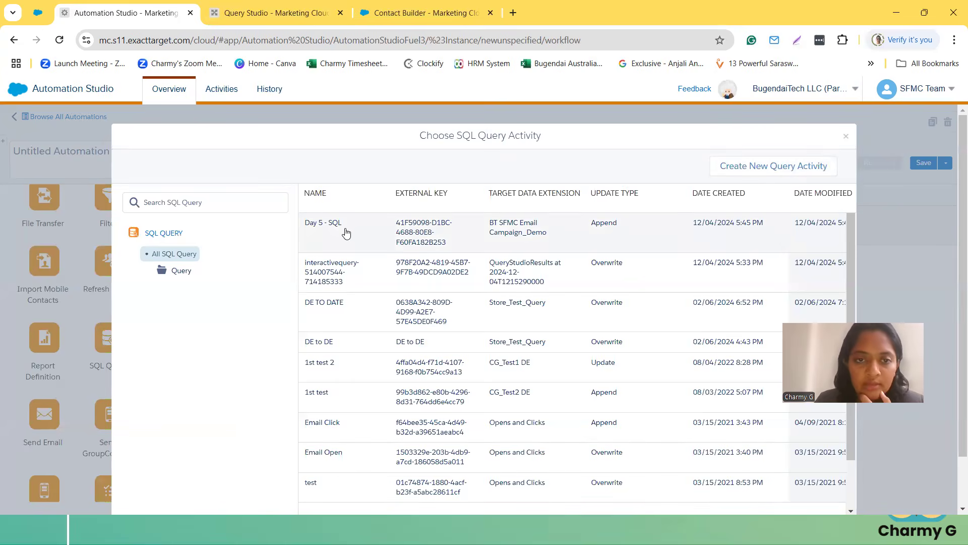
pyautogui.click(331, 240)
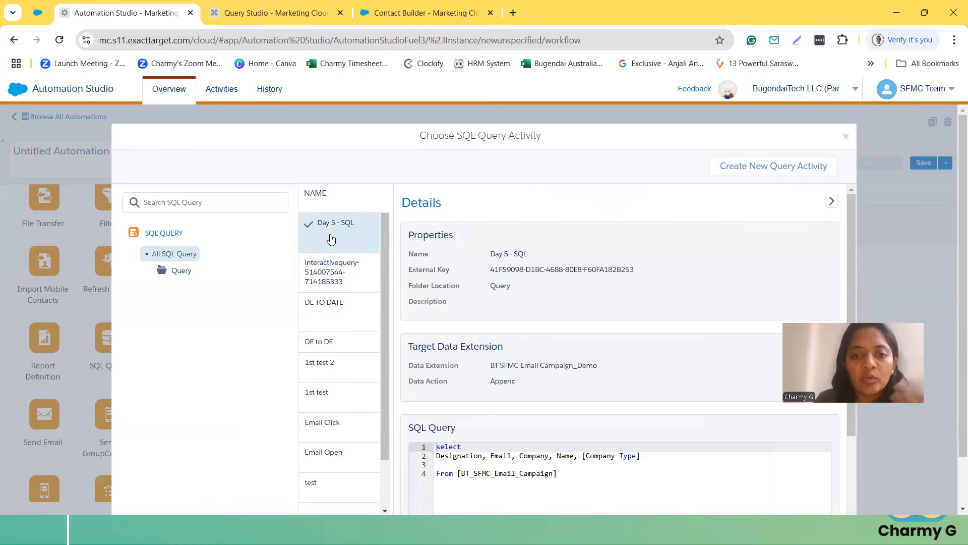
pyautogui.scroll(-2, 532, 336)
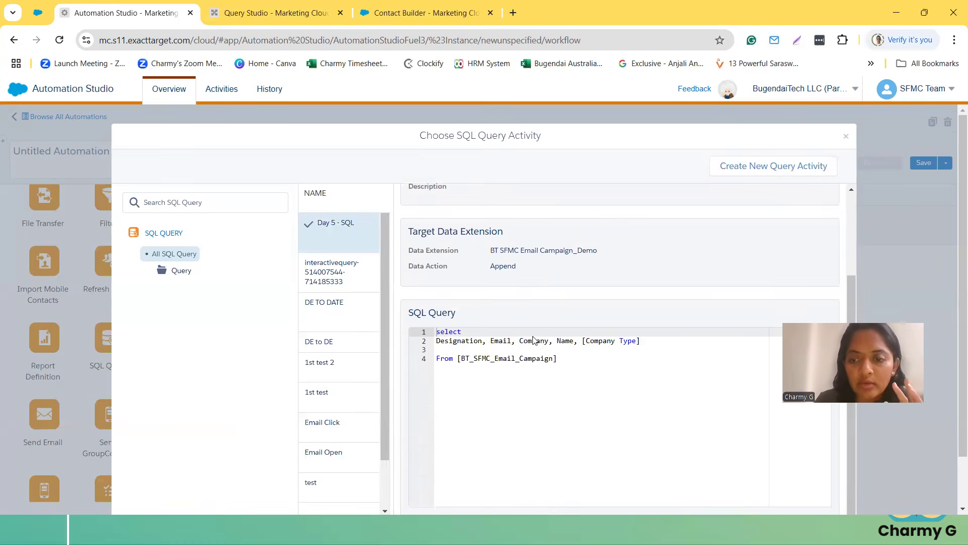
pyautogui.scroll(-1, 534, 341)
pyautogui.click(837, 485)
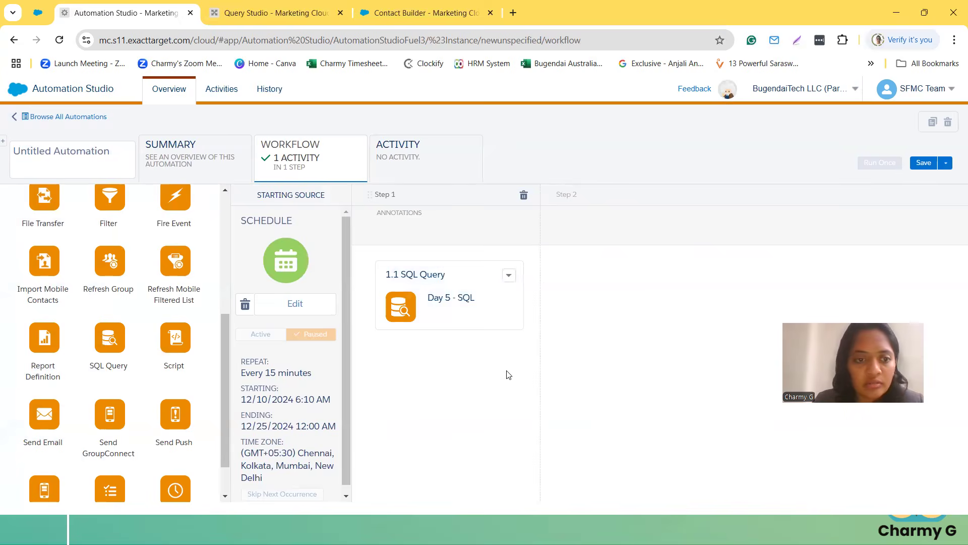
# Try out a Wait activity as step 2 and a Send Email activity as step 3, and remove both from the workflow.
pyautogui.scroll(-1, 126, 394)
pyautogui.scroll(6, 126, 393)
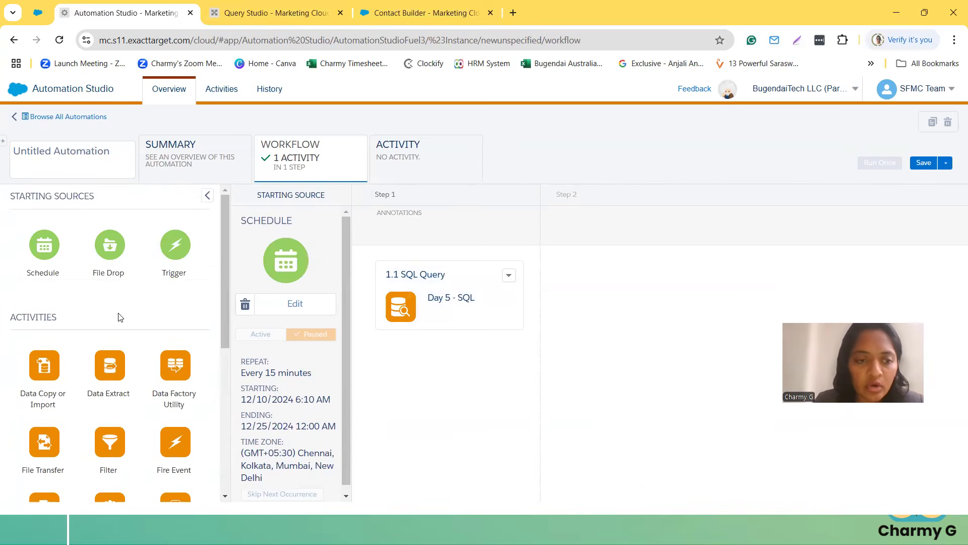
pyautogui.scroll(-5, 119, 313)
pyautogui.moveTo(178, 442); pyautogui.dragTo(668, 323)
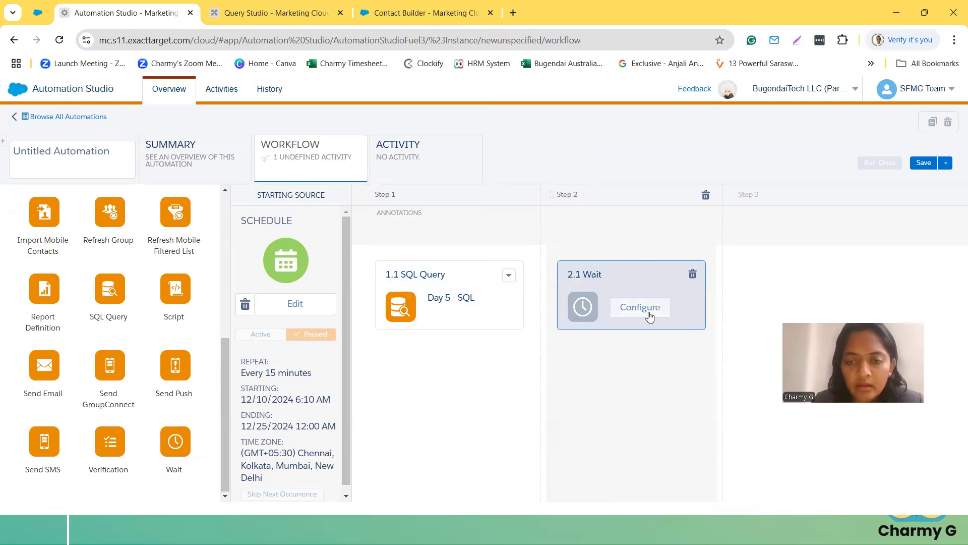
pyautogui.moveTo(44, 370); pyautogui.dragTo(757, 284)
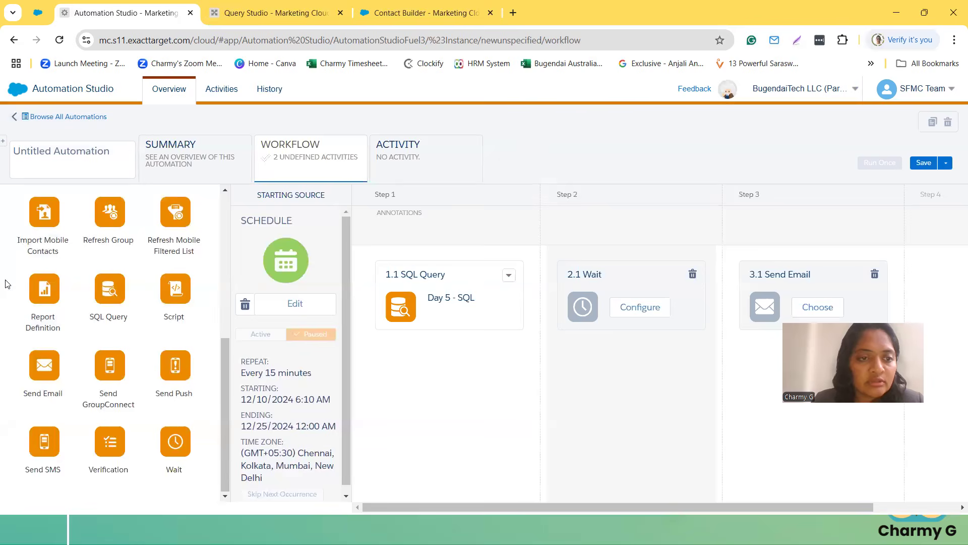
pyautogui.scroll(3, 130, 326)
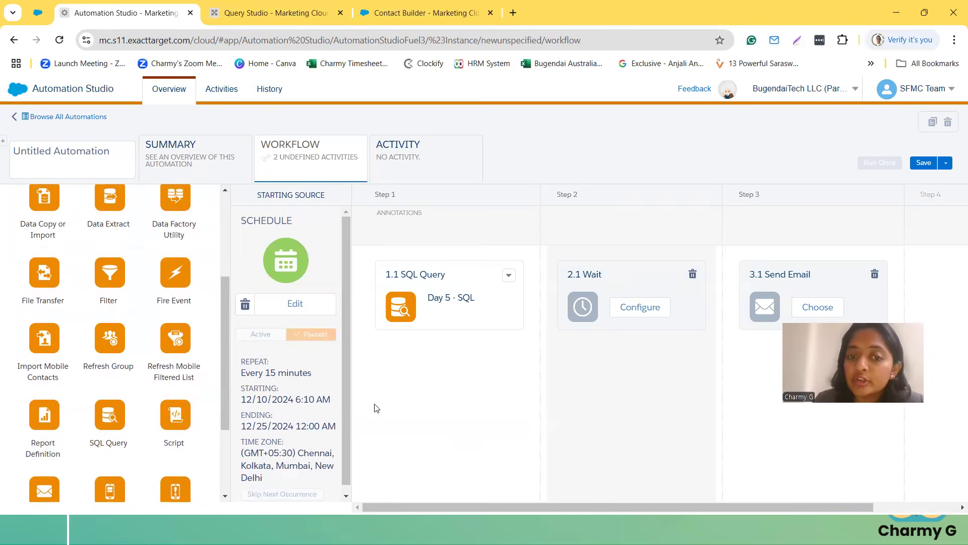
pyautogui.click(875, 275)
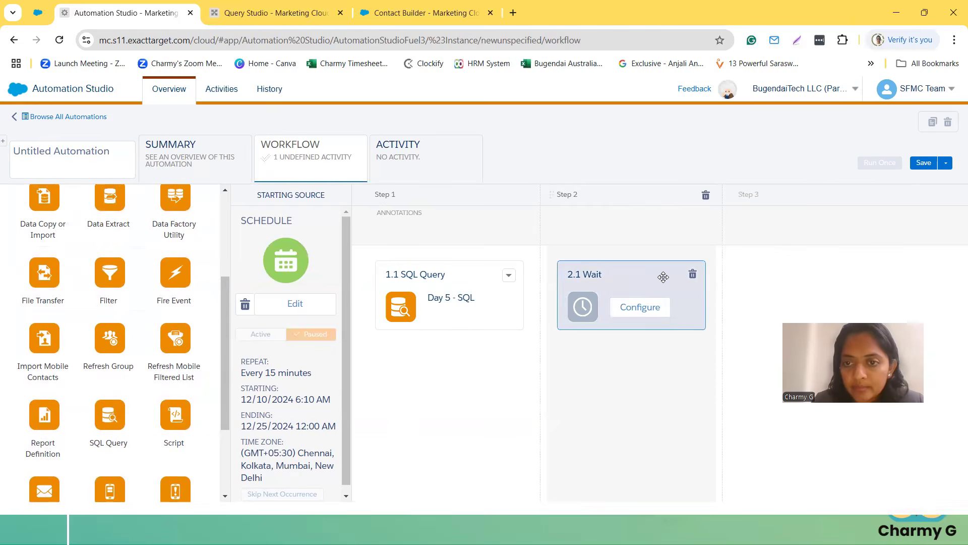
pyautogui.click(691, 276)
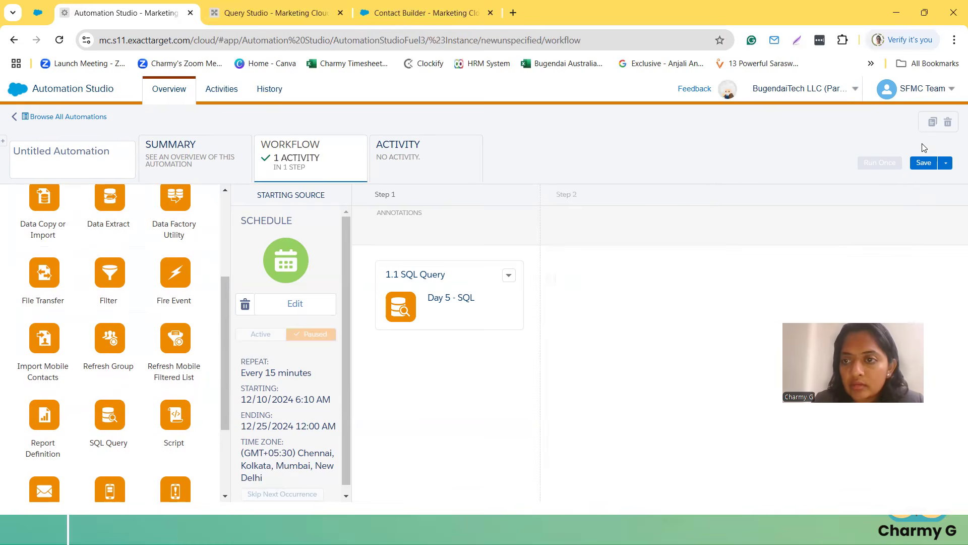
# Save the automation with the name Day 5 in the my automations folder.
pyautogui.click(924, 163)
pyautogui.click(455, 177)
pyautogui.write('Day 5')
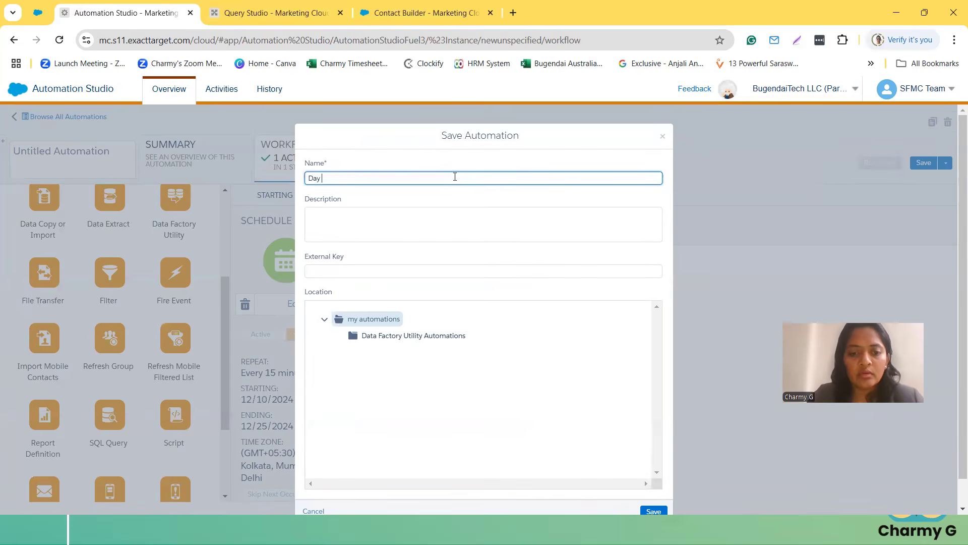
pyautogui.click(658, 511)
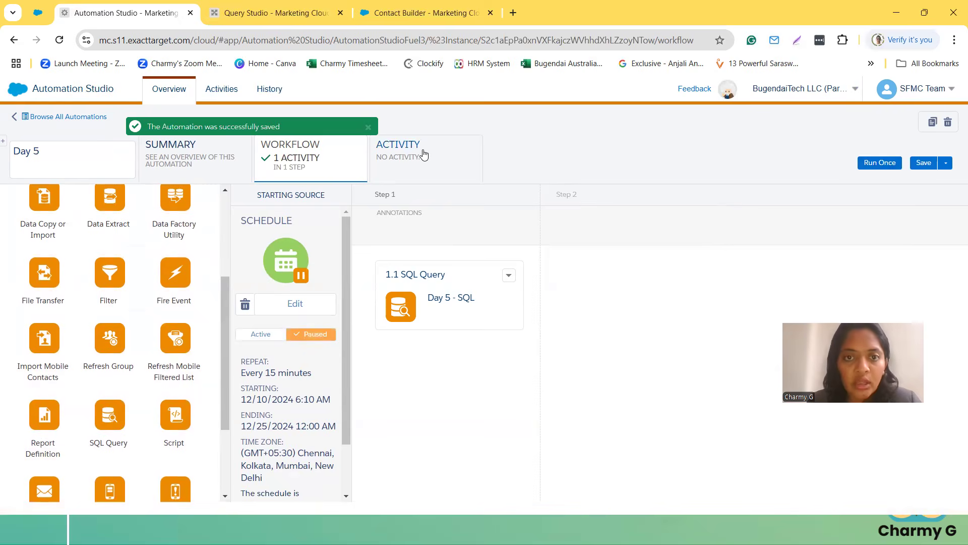
# Run the Day 5 automation once with its step 1 SQL Query activity selected.
pyautogui.click(868, 164)
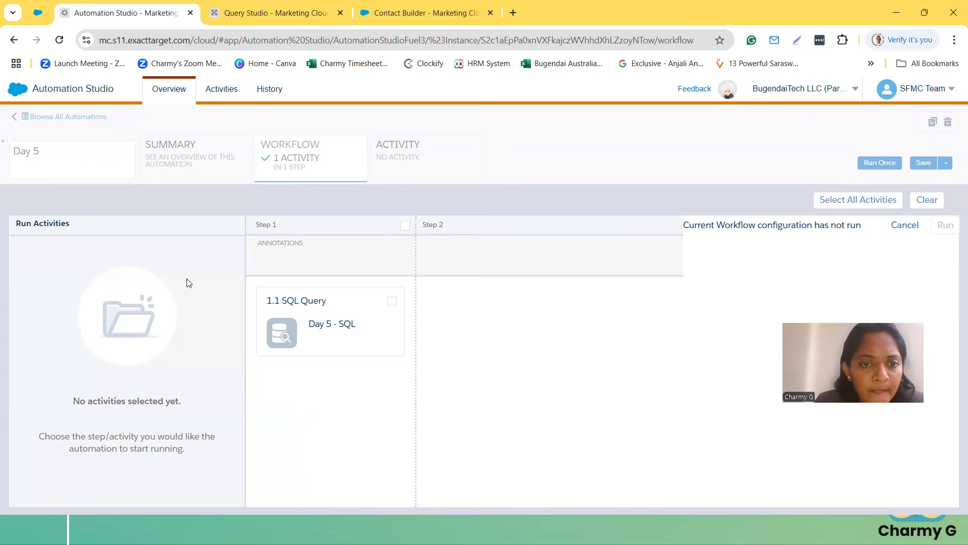
pyautogui.click(392, 301)
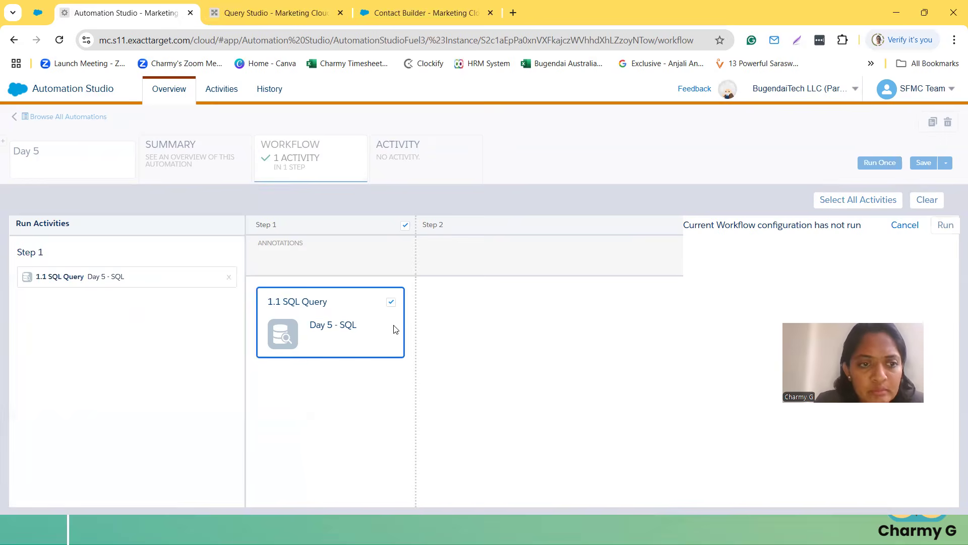
pyautogui.click(944, 226)
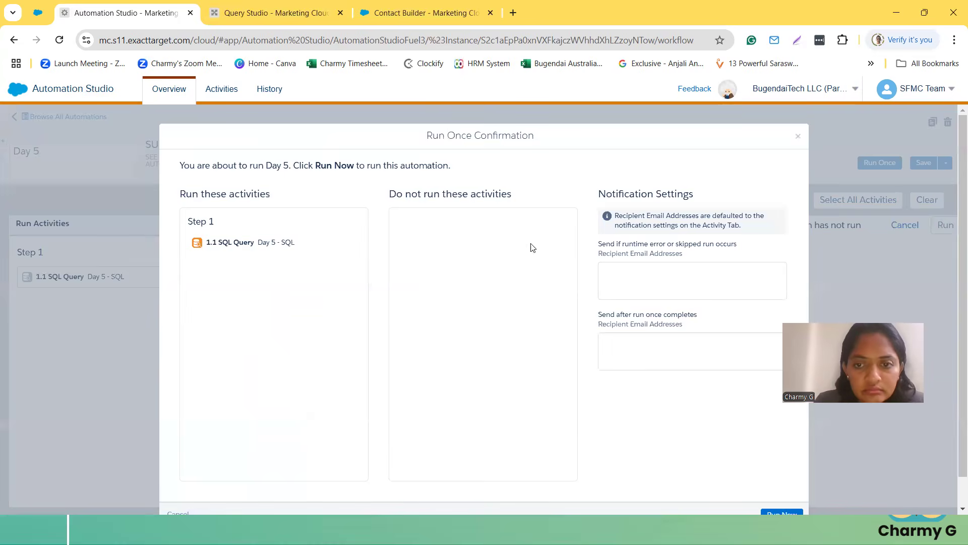
pyautogui.scroll(-1, 686, 473)
pyautogui.click(793, 487)
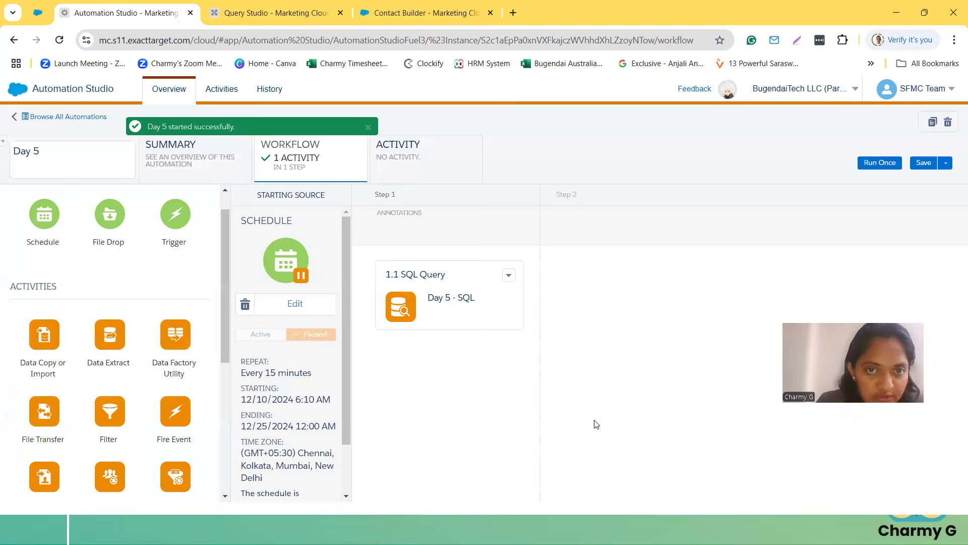
# Examine the automation's health and run log, and look at the query results in Query Studio.
pyautogui.click(402, 146)
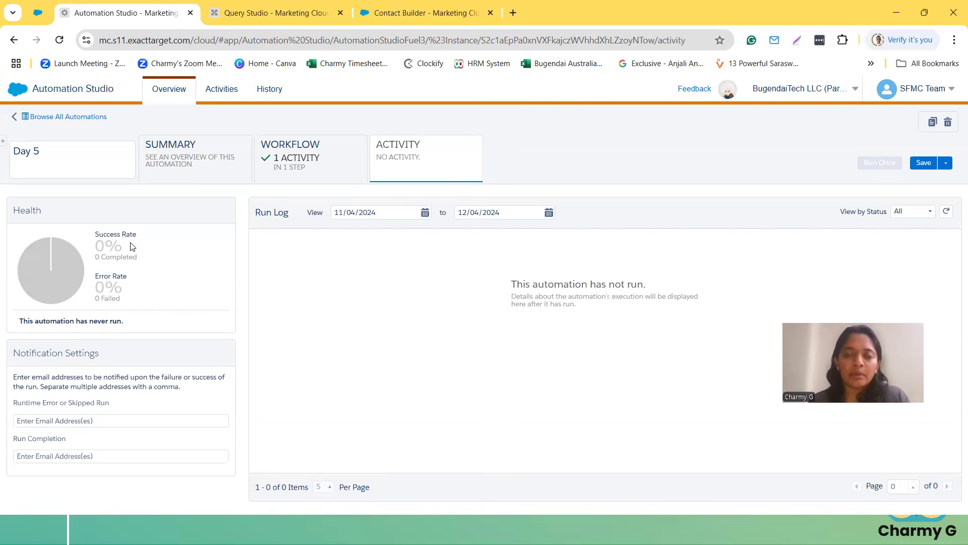
pyautogui.click(215, 12)
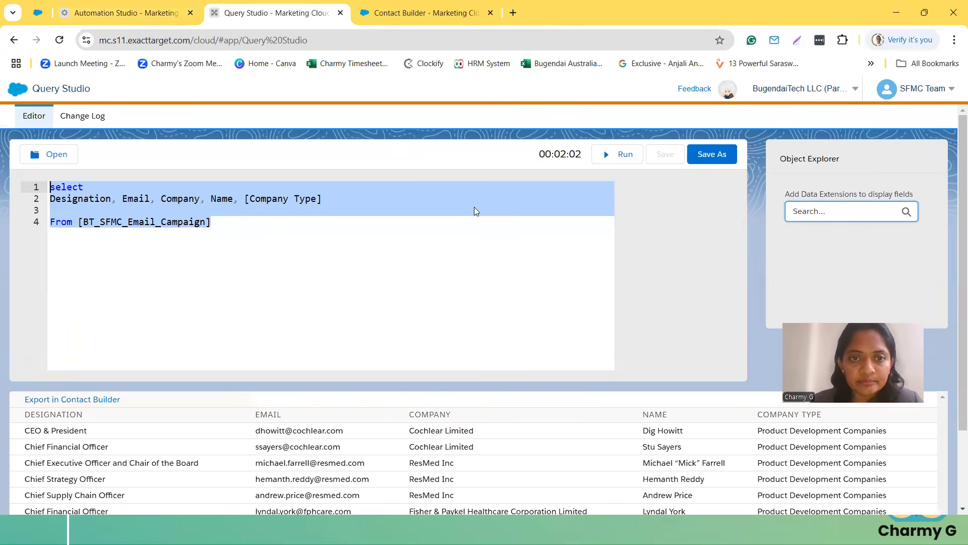
pyautogui.click(160, 13)
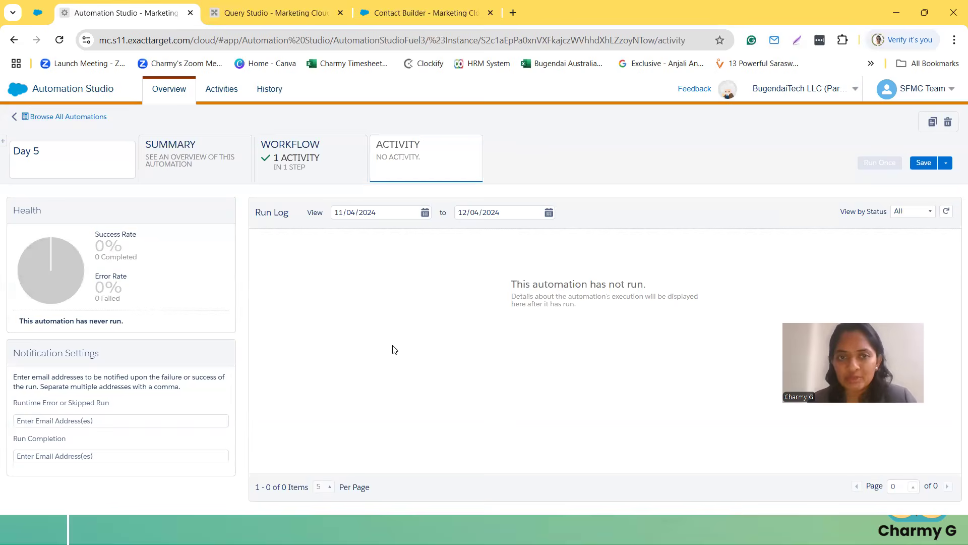